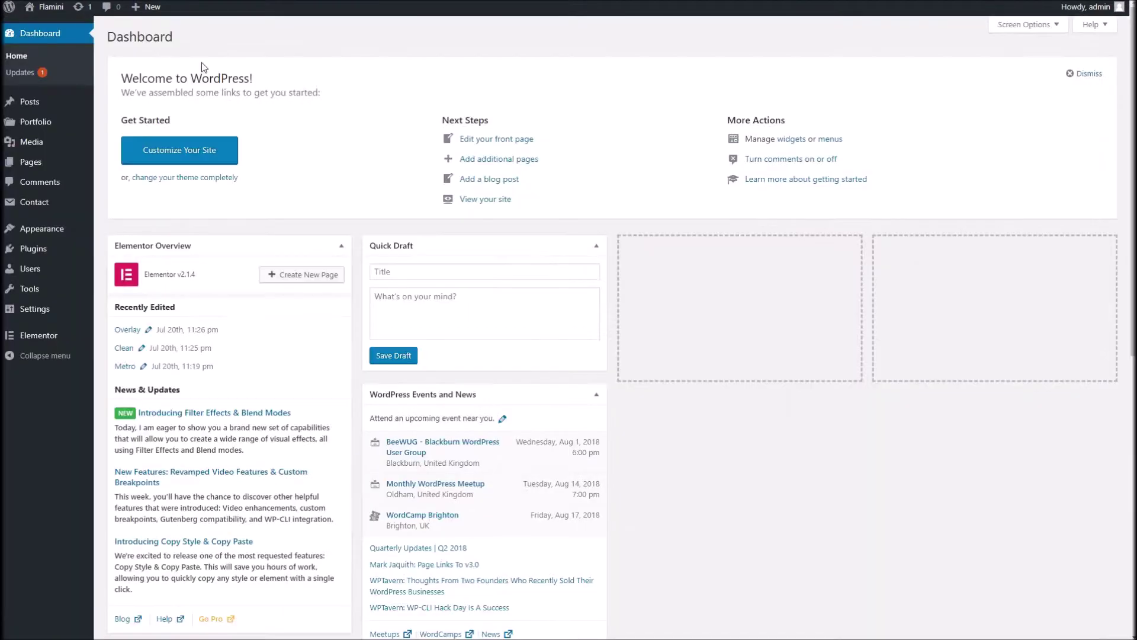
Open the live site's front page in the theme customizer and look over the page preview down to the footer
{"action": "mouse_move", "coordinate": [36, 231]}
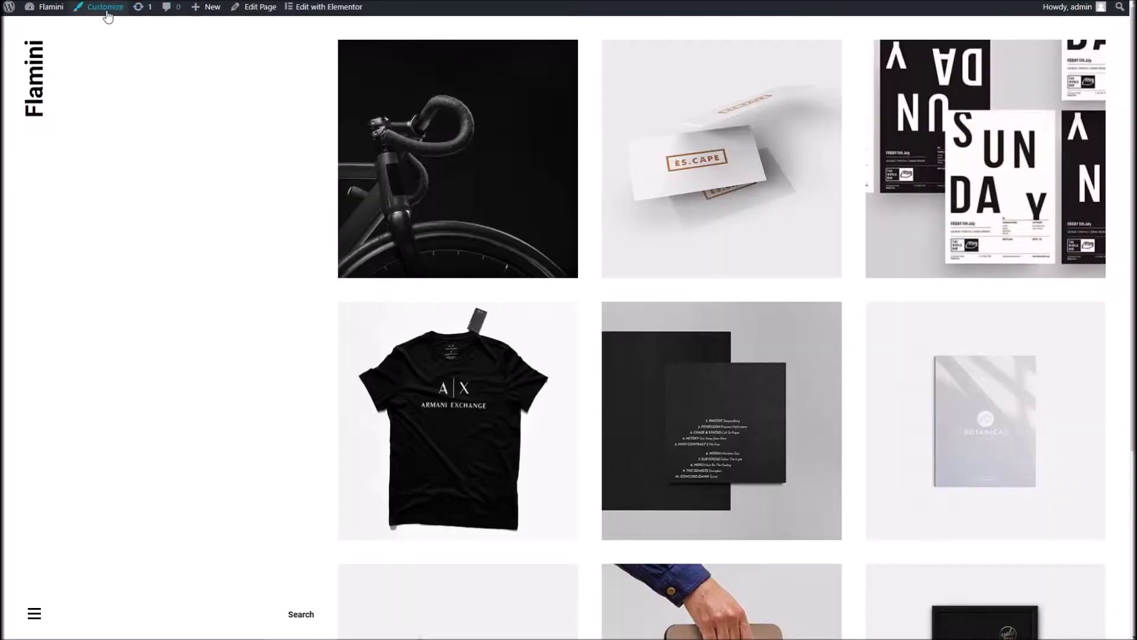
{"action": "left_click", "coordinate": [102, 7]}
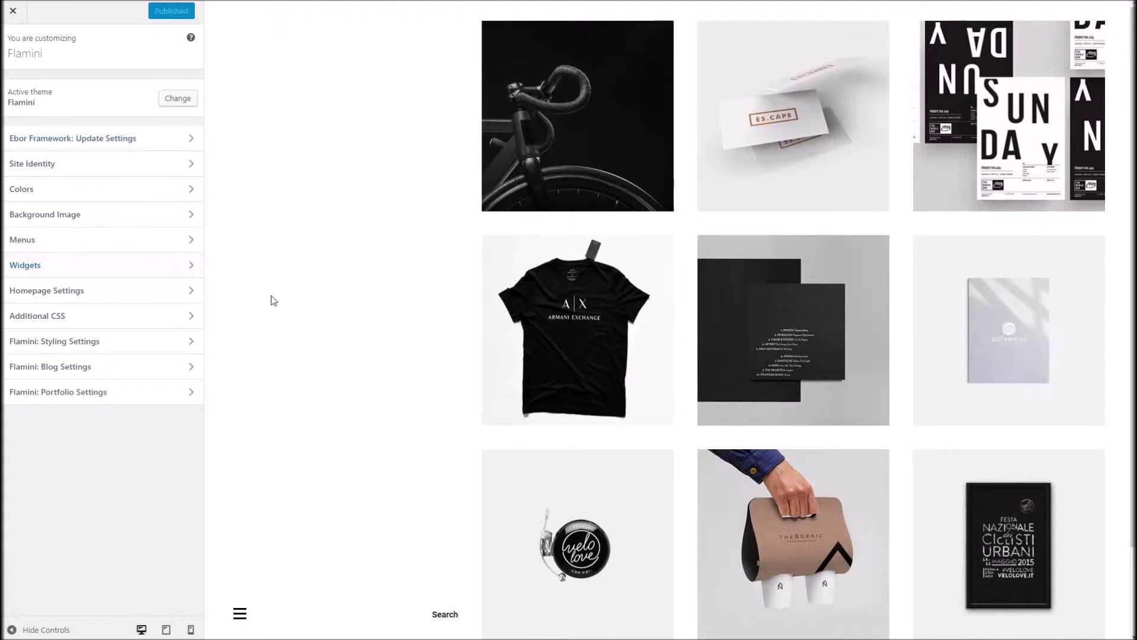
{"action": "scroll", "coordinate": [274, 300], "scroll_direction": "down", "scroll_amount": 3}
{"action": "scroll", "coordinate": [329, 224], "scroll_direction": "up", "scroll_amount": 3}
{"action": "scroll", "coordinate": [616, 344], "scroll_direction": "down", "scroll_amount": 2}
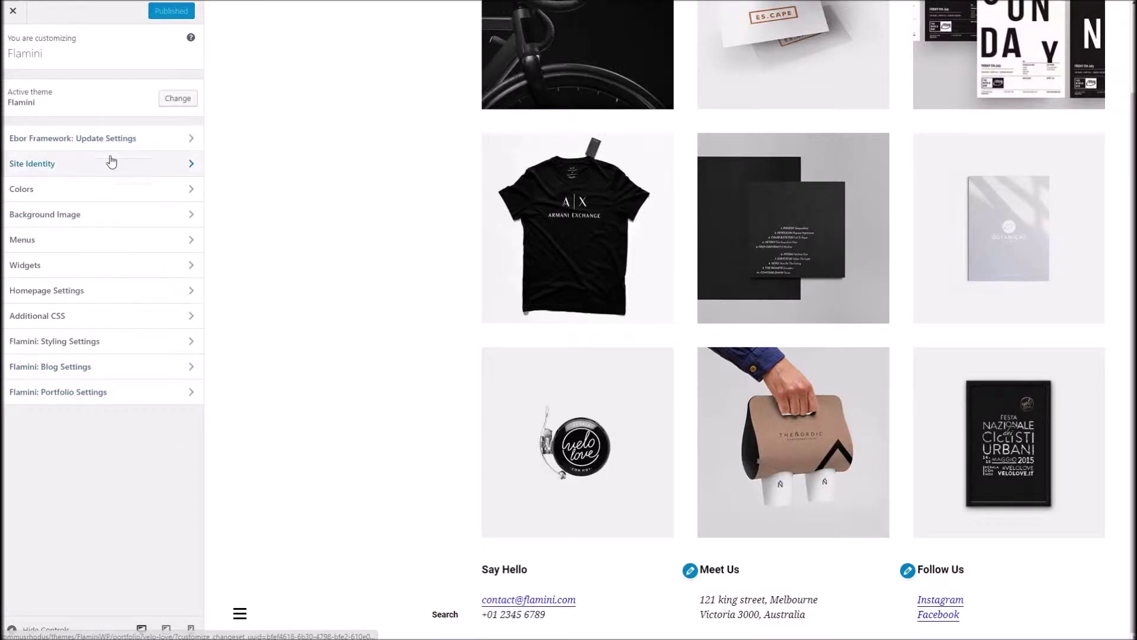
Review the Envato username and API key fields in the Ebor Framework user settings, then return to the section list
{"action": "left_click", "coordinate": [77, 143]}
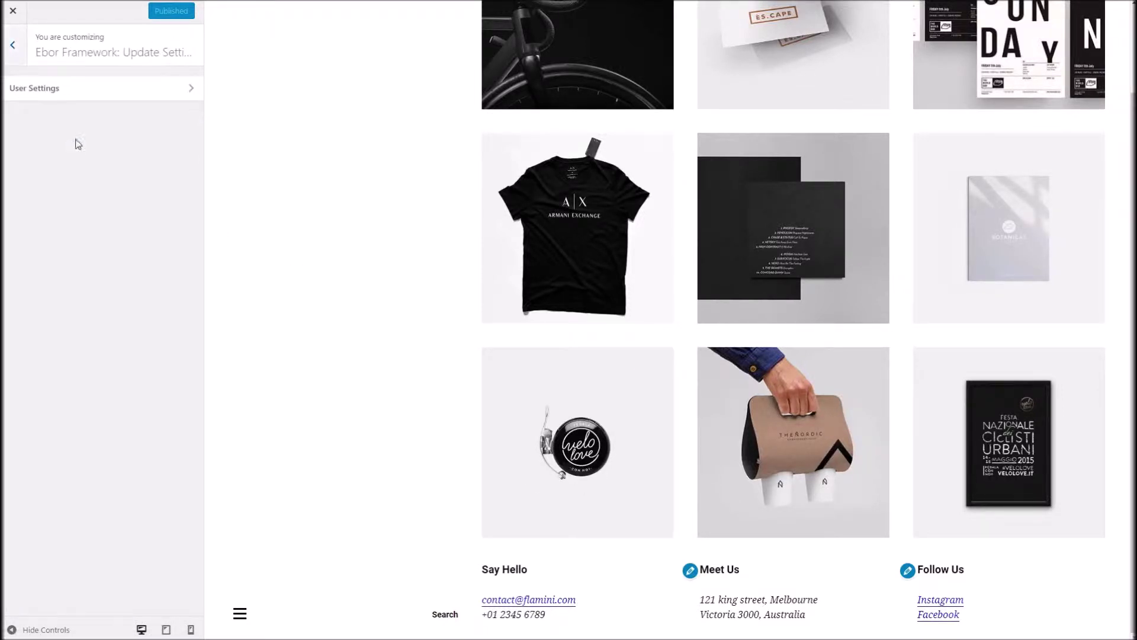
{"action": "left_click", "coordinate": [38, 92]}
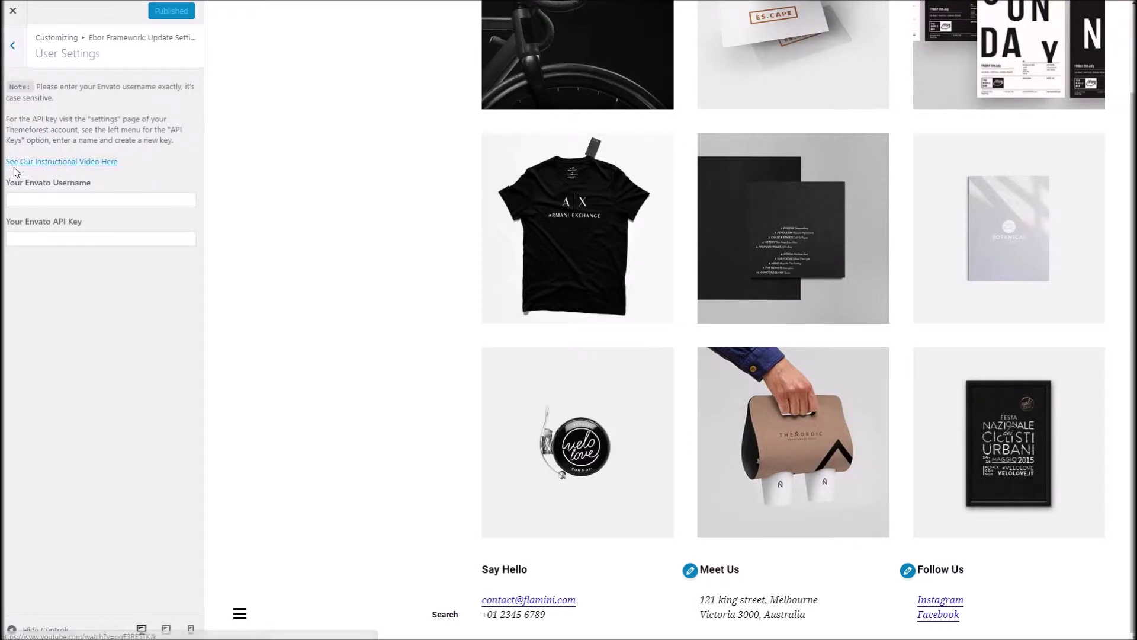
{"action": "left_click", "coordinate": [18, 53]}
{"action": "left_click", "coordinate": [17, 52]}
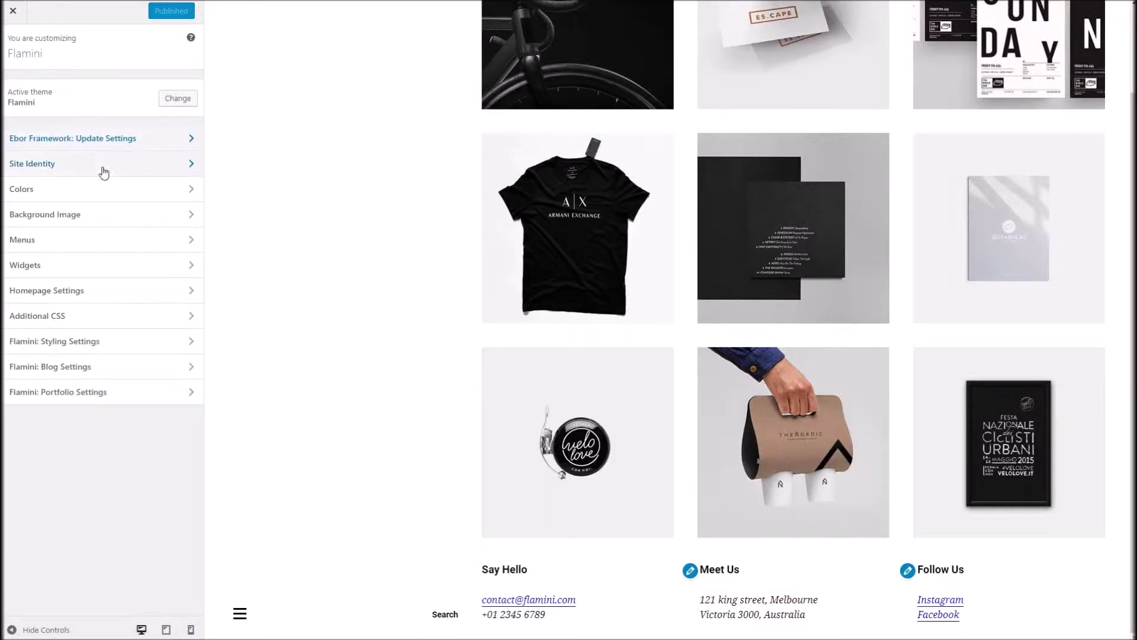
Examine the Site Identity settings and the logo's media library and upload options without choosing a logo
{"action": "left_click", "coordinate": [104, 169]}
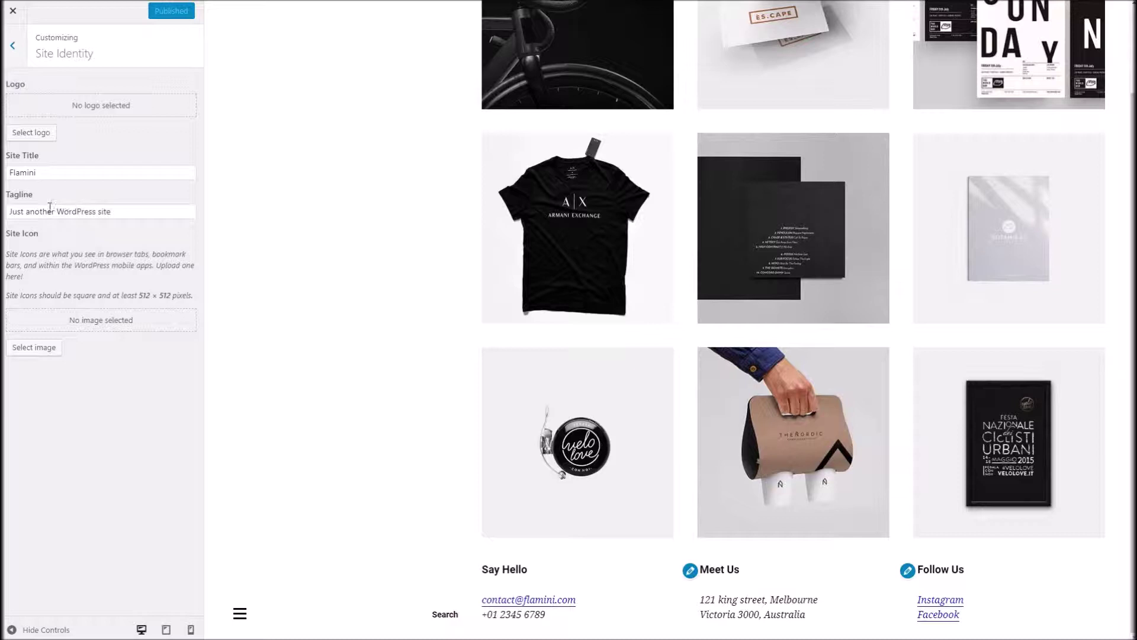
{"action": "left_click", "coordinate": [30, 138]}
{"action": "left_click", "coordinate": [125, 56]}
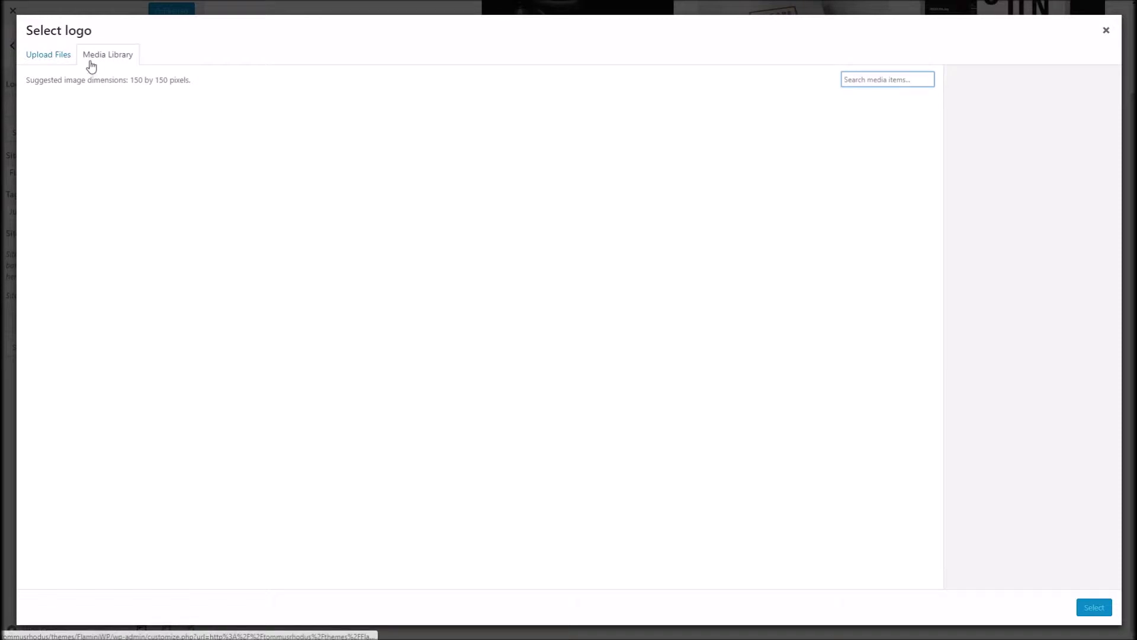
{"action": "left_click", "coordinate": [58, 61]}
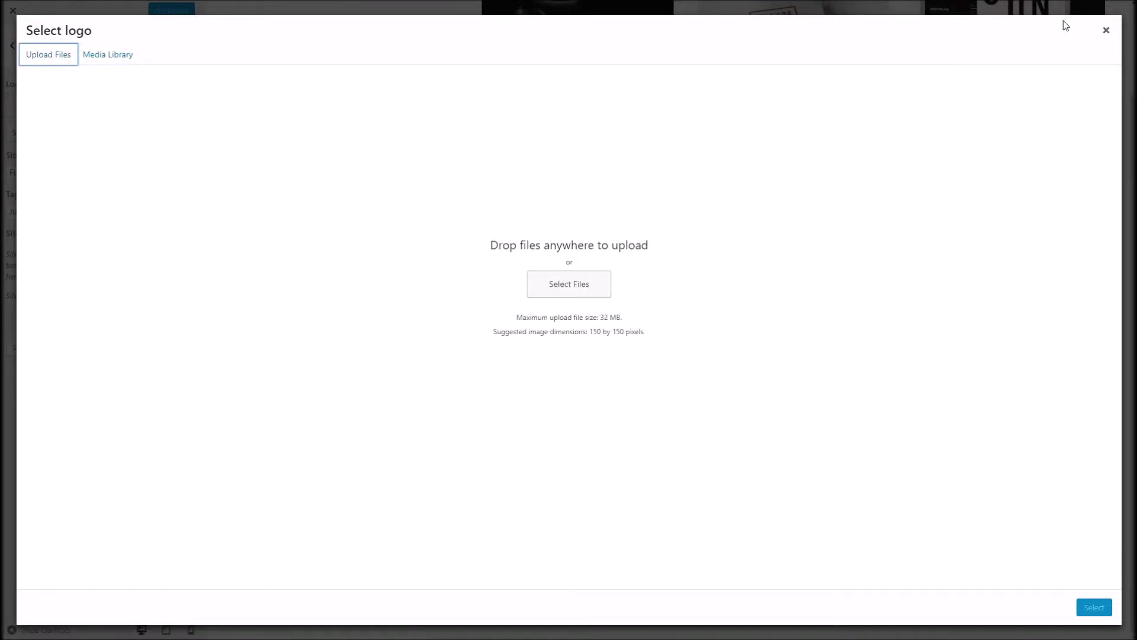
{"action": "left_click", "coordinate": [1105, 30]}
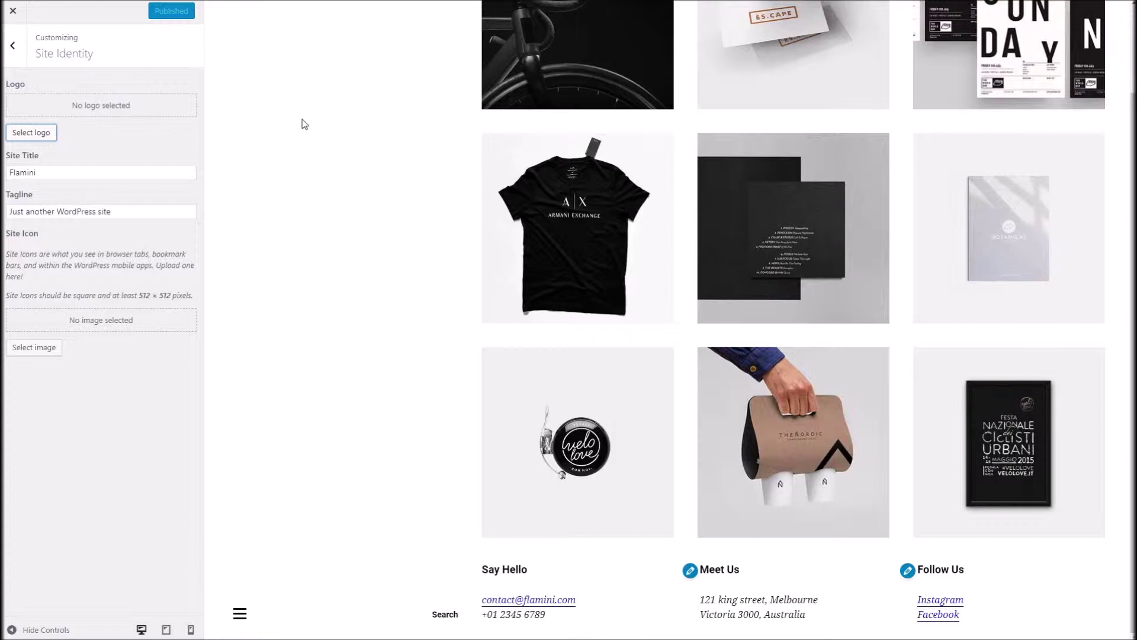
{"action": "left_click", "coordinate": [12, 45]}
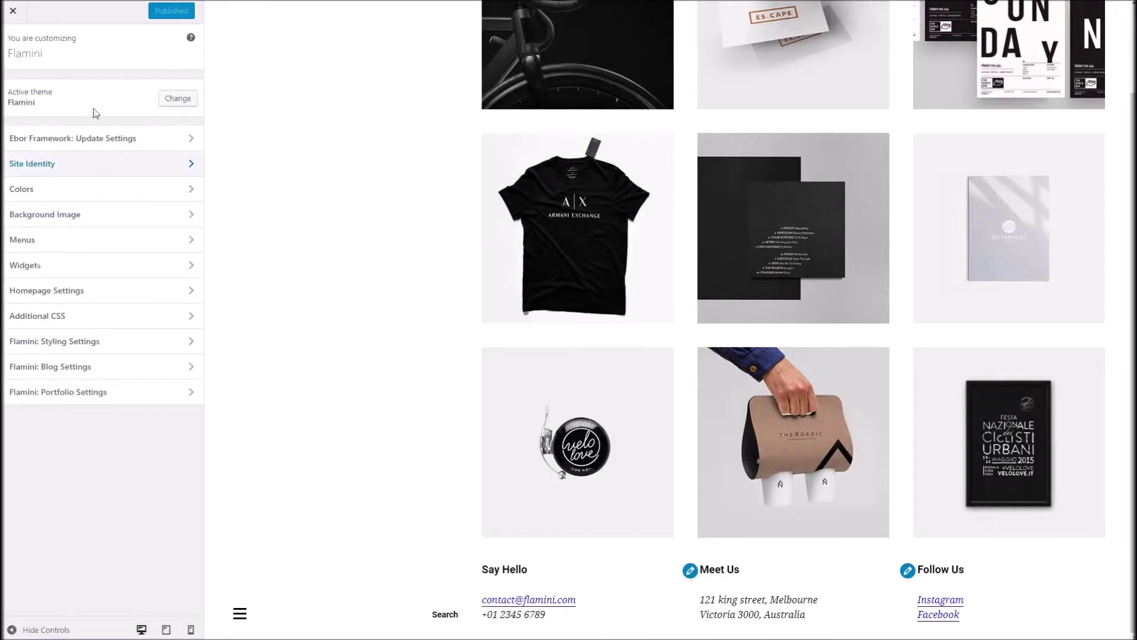
Set the theme's accent colour to #ea00cf and check it in the preview of the Velo Love portfolio page
{"action": "left_click", "coordinate": [98, 199]}
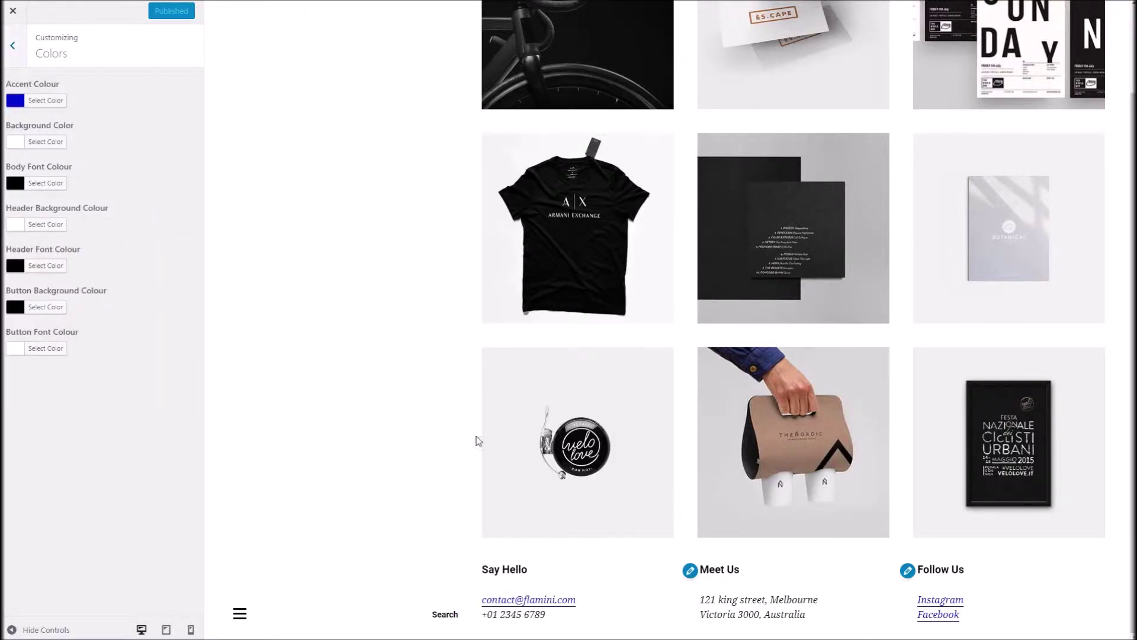
{"action": "left_click", "coordinate": [45, 100]}
{"action": "mouse_move", "coordinate": [86, 142]}
{"action": "left_mouse_down"}
{"action": "mouse_move", "coordinate": [105, 143]}
{"action": "mouse_move", "coordinate": [105, 130]}
{"action": "left_mouse_up"}
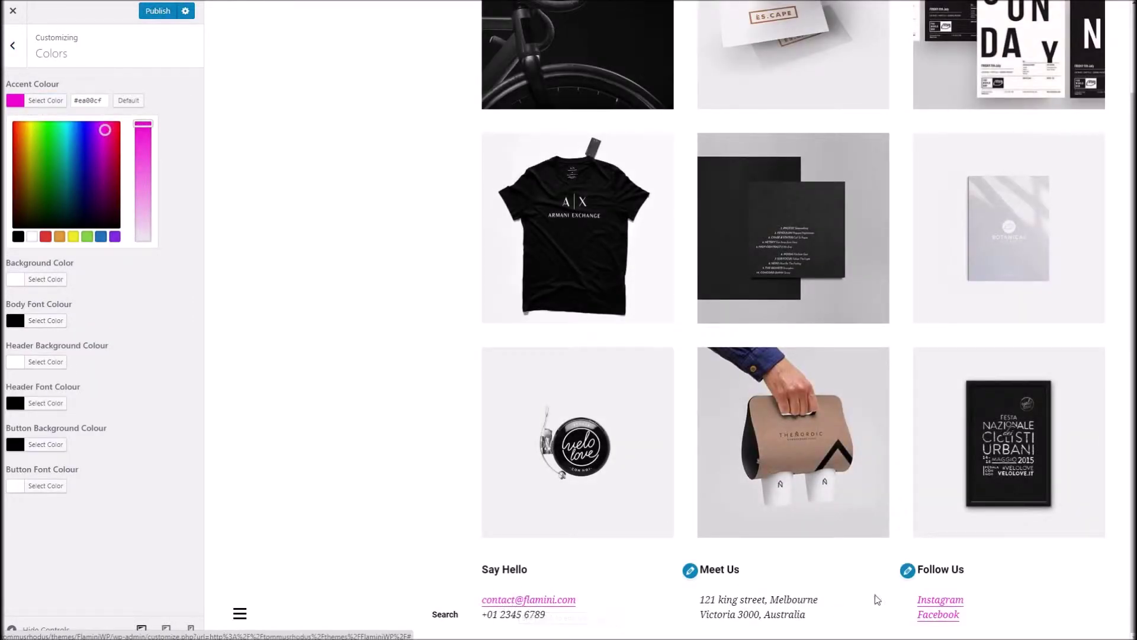
{"action": "left_click", "coordinate": [596, 419]}
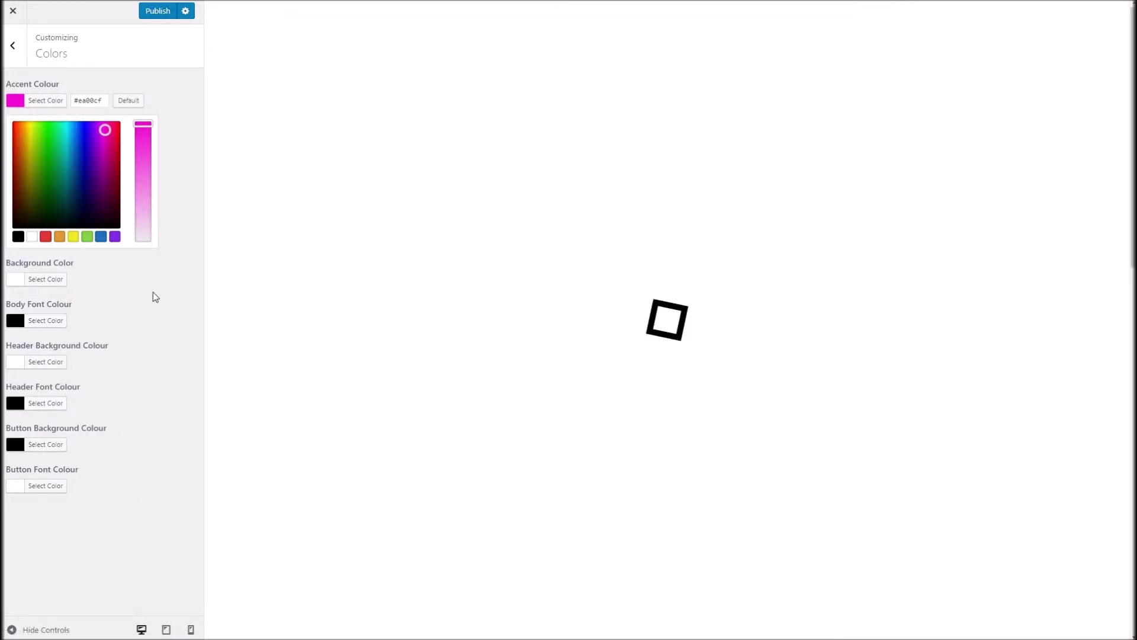
{"action": "scroll", "coordinate": [341, 332], "scroll_direction": "down", "scroll_amount": 10}
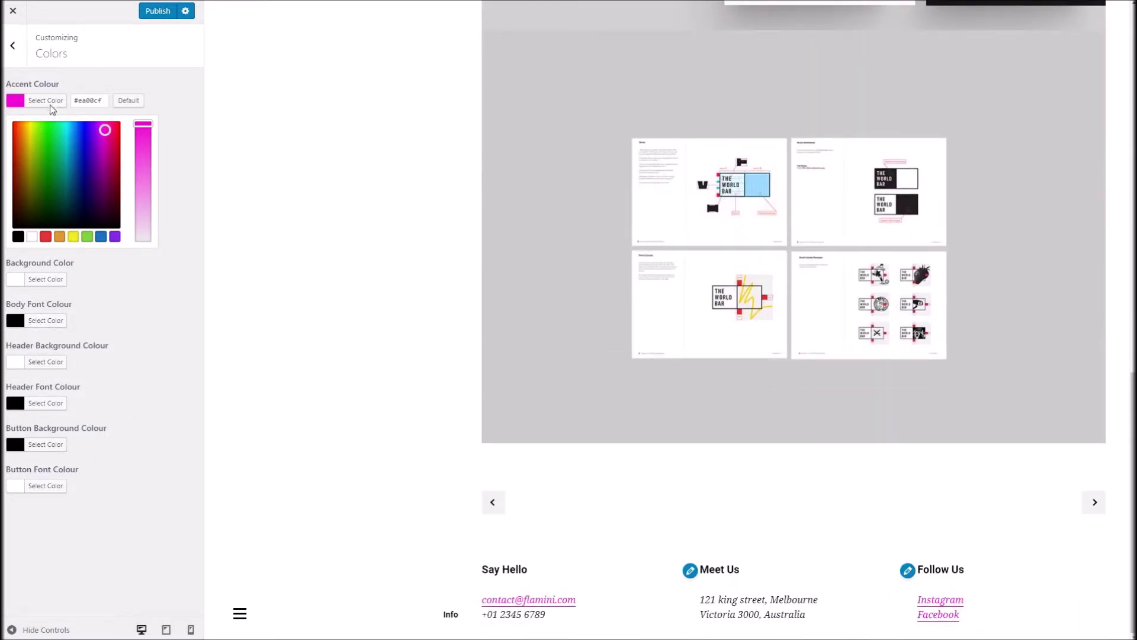
{"action": "left_click", "coordinate": [13, 58]}
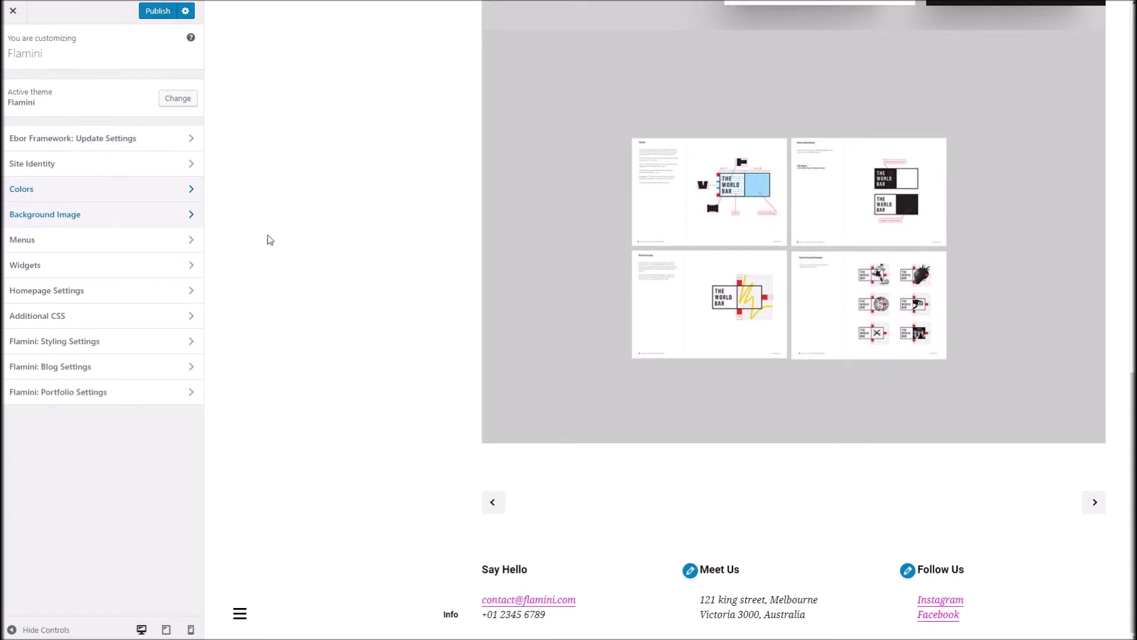
Review the Background Image settings alongside the full portfolio page preview, then go back to the section list
{"action": "scroll", "coordinate": [276, 242], "scroll_direction": "up", "scroll_amount": 10}
{"action": "left_click", "coordinate": [148, 215]}
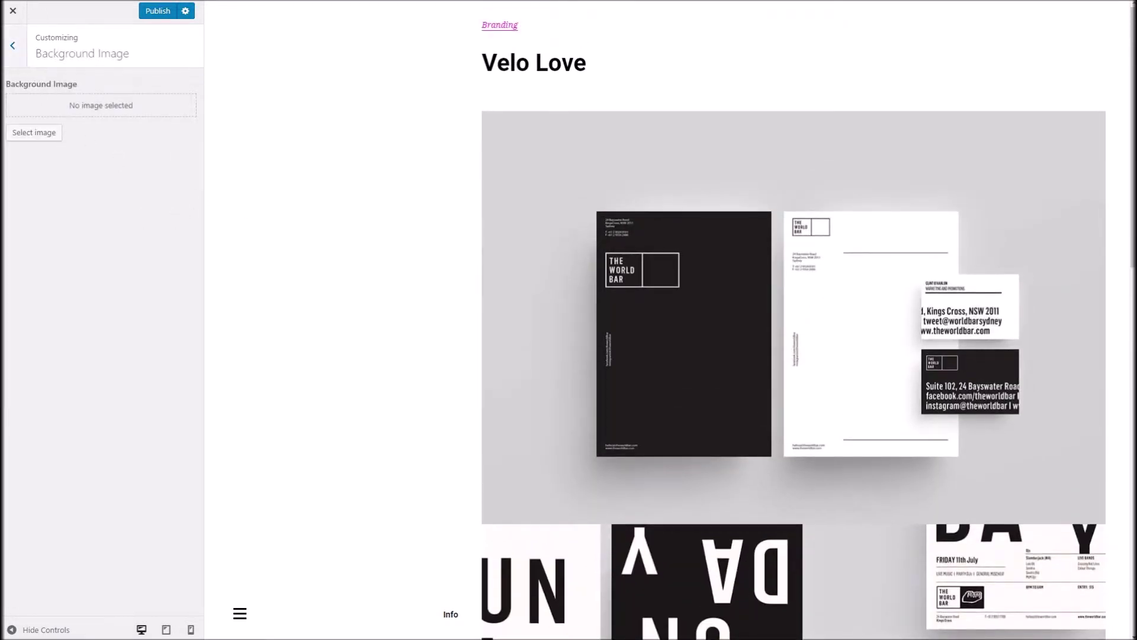
{"action": "scroll", "coordinate": [520, 129], "scroll_direction": "down", "scroll_amount": 5}
{"action": "scroll", "coordinate": [729, 271], "scroll_direction": "up", "scroll_amount": 5}
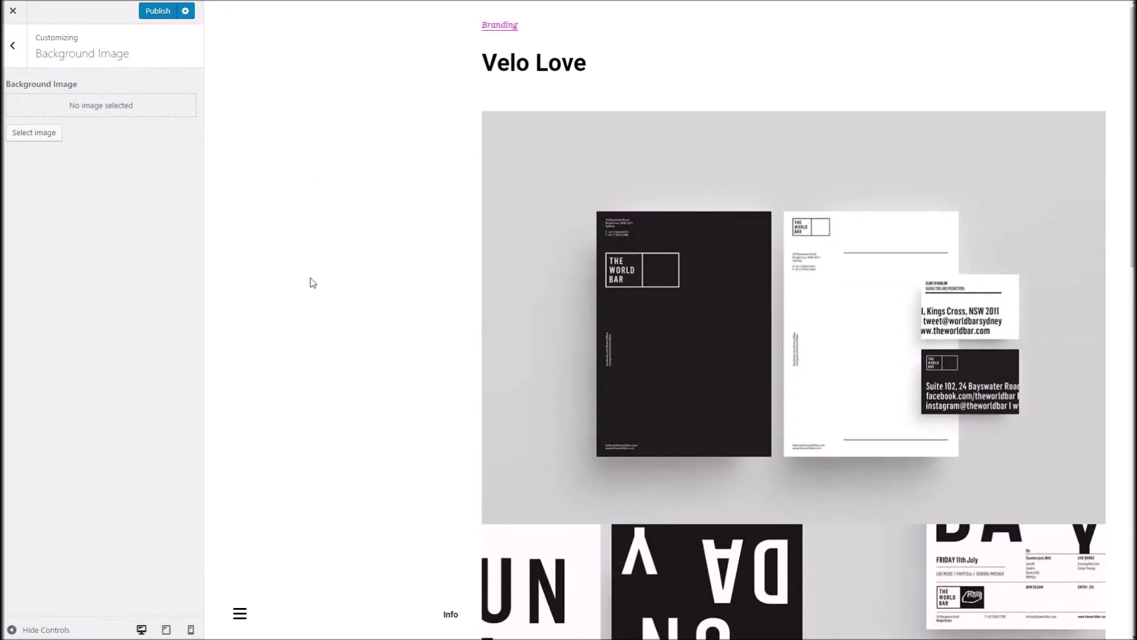
{"action": "scroll", "coordinate": [746, 355], "scroll_direction": "down", "scroll_amount": 15}
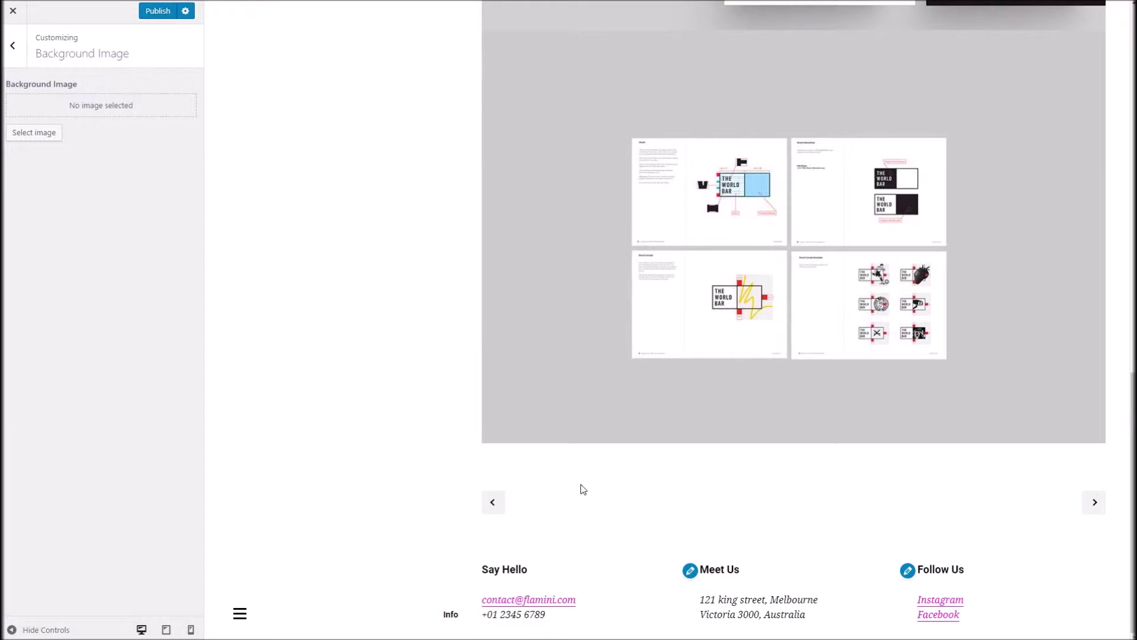
{"action": "scroll", "coordinate": [614, 519], "scroll_direction": "up", "scroll_amount": 15}
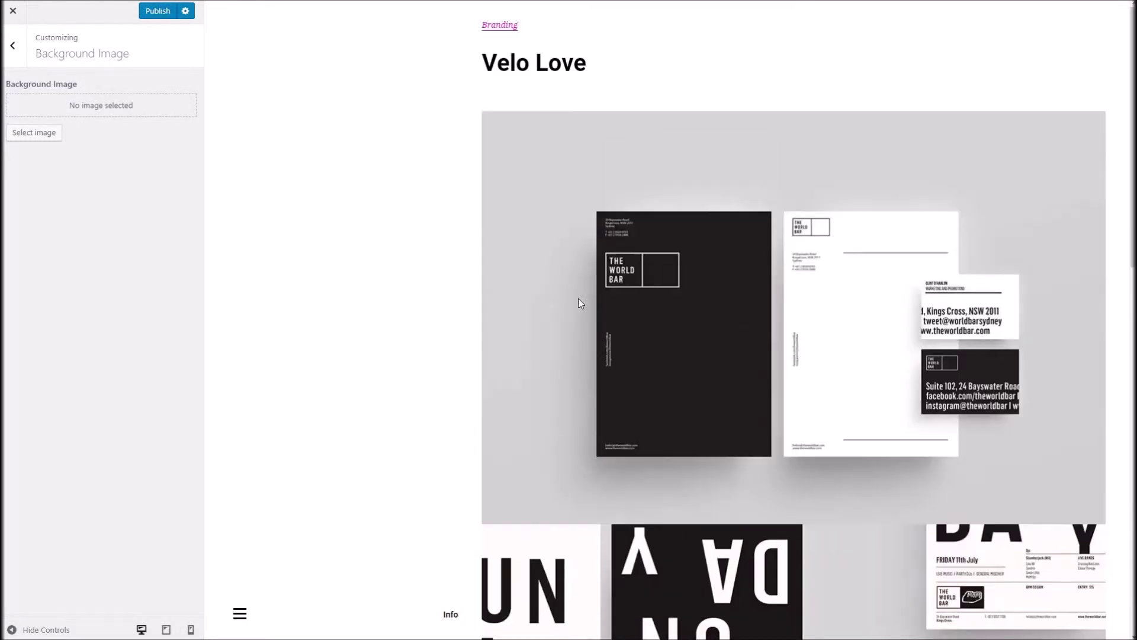
{"action": "left_click", "coordinate": [13, 46]}
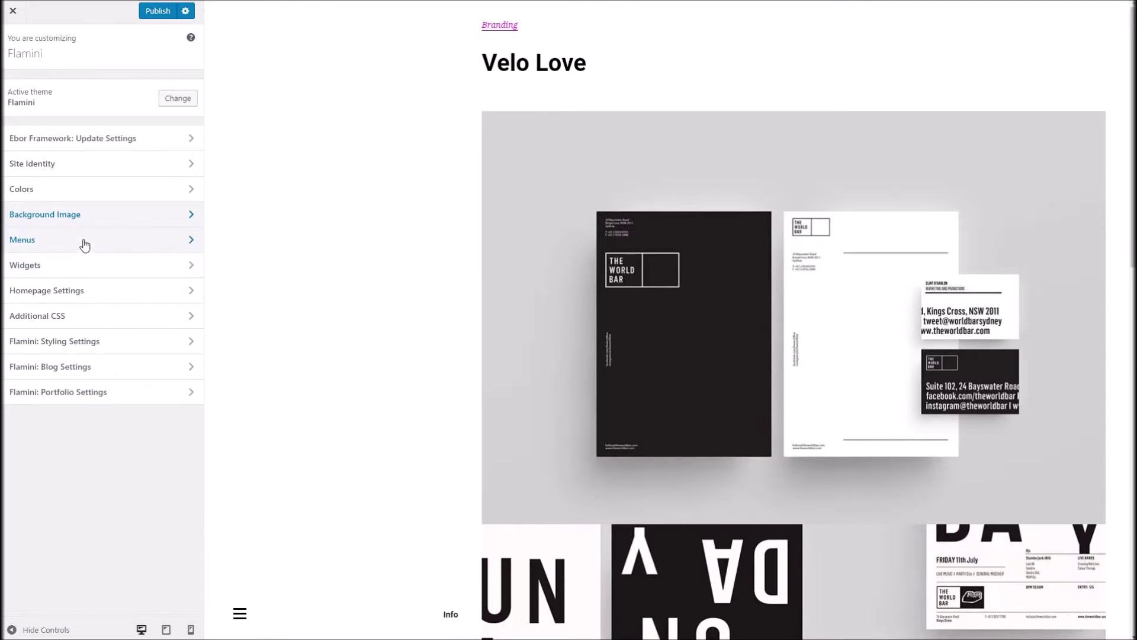
View the customizer's menu settings and compare them with the Menus page in the WordPress dashboard
{"action": "left_click", "coordinate": [85, 246]}
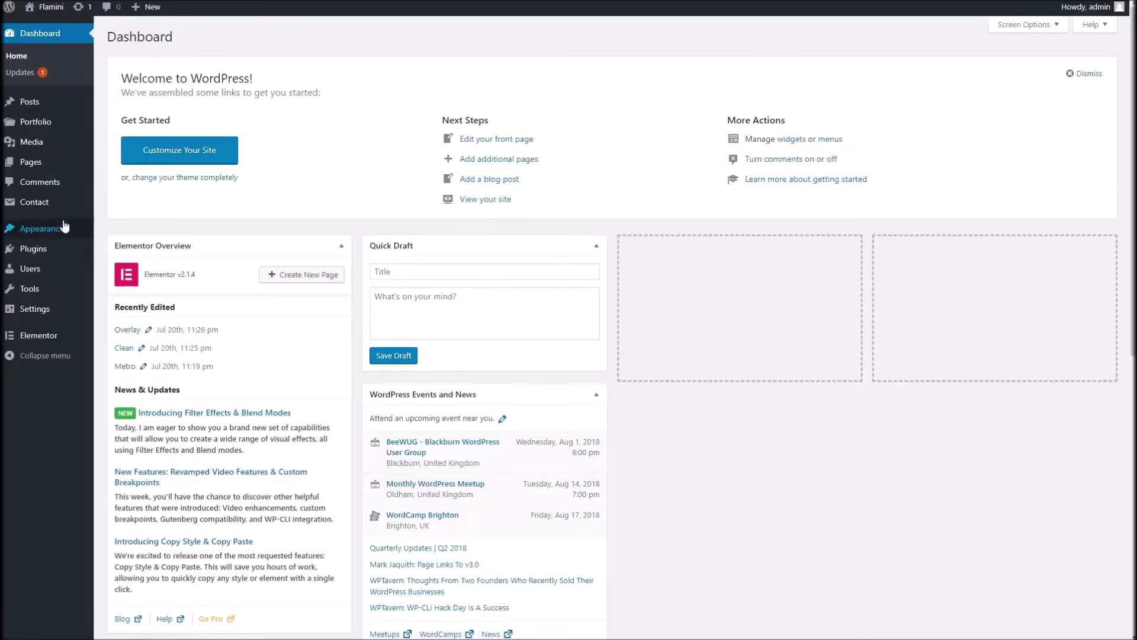
{"action": "mouse_move", "coordinate": [41, 229]}
{"action": "left_click", "coordinate": [119, 283]}
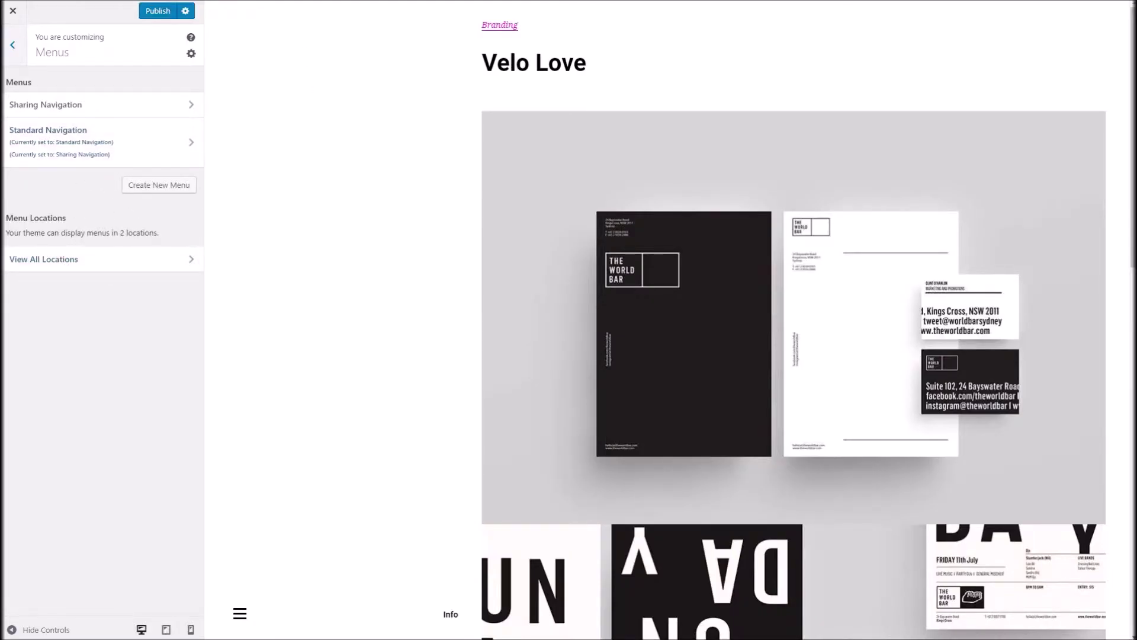
{"action": "left_click", "coordinate": [11, 48]}
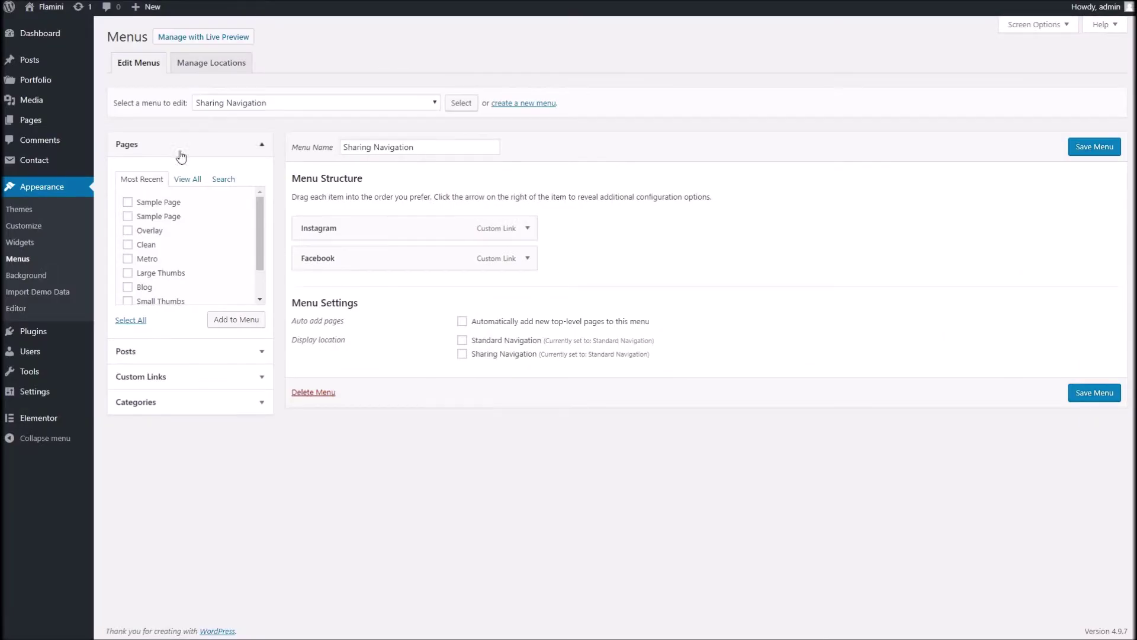
{"action": "left_click", "coordinate": [33, 248]}
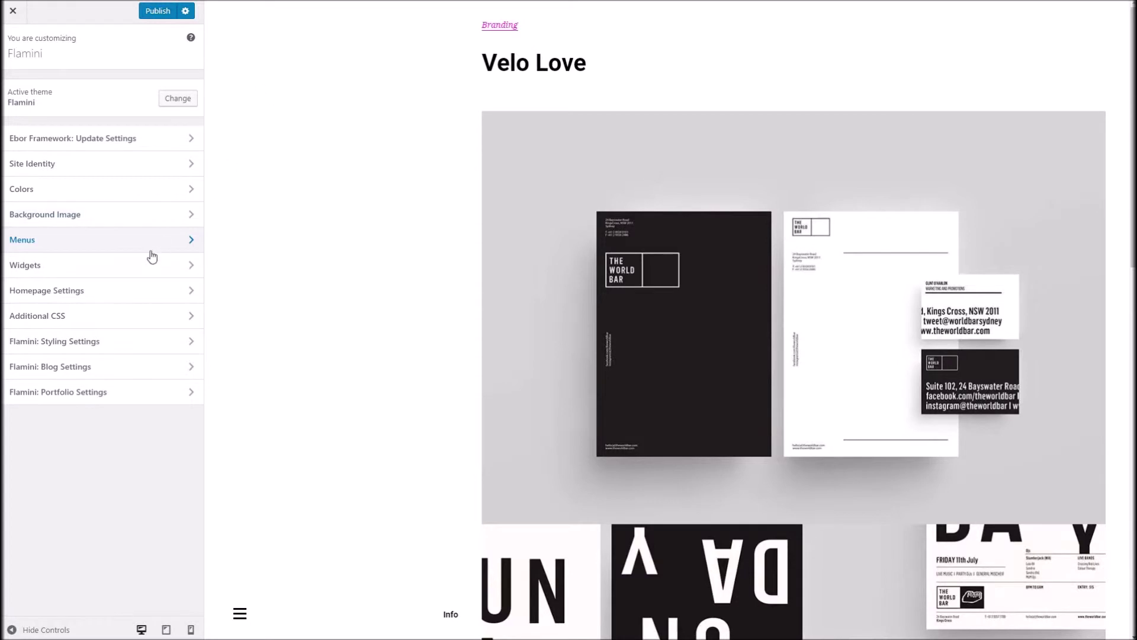
Look at the Homepage Settings and the Additional CSS editor in the customizer, leaving both as they are
{"action": "left_click", "coordinate": [129, 294]}
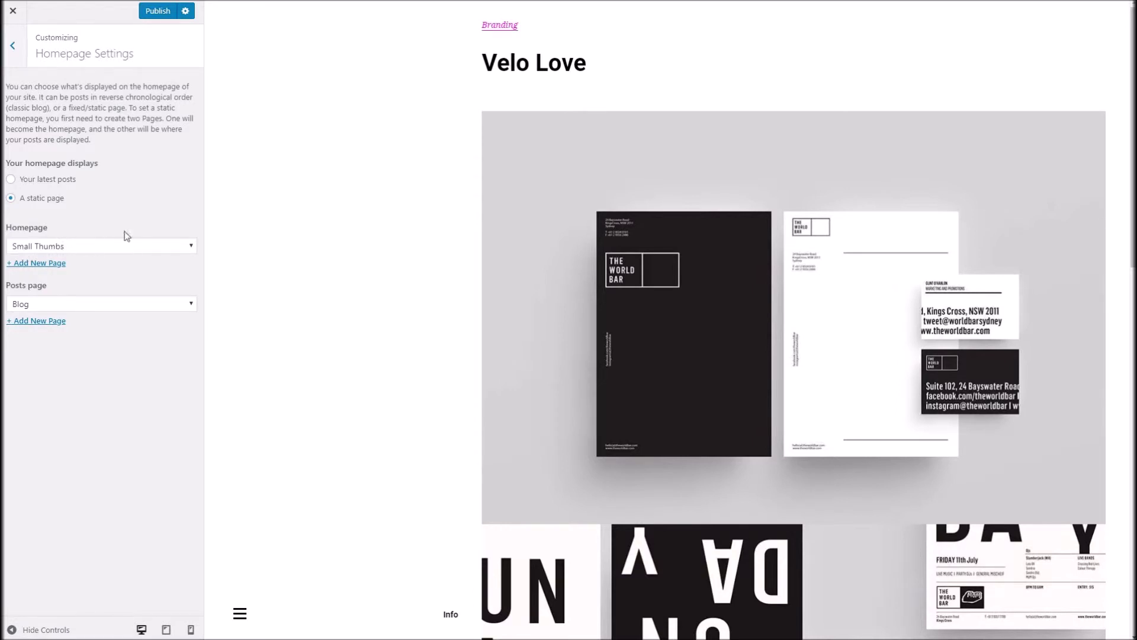
{"action": "left_click", "coordinate": [13, 46]}
{"action": "left_click", "coordinate": [84, 314]}
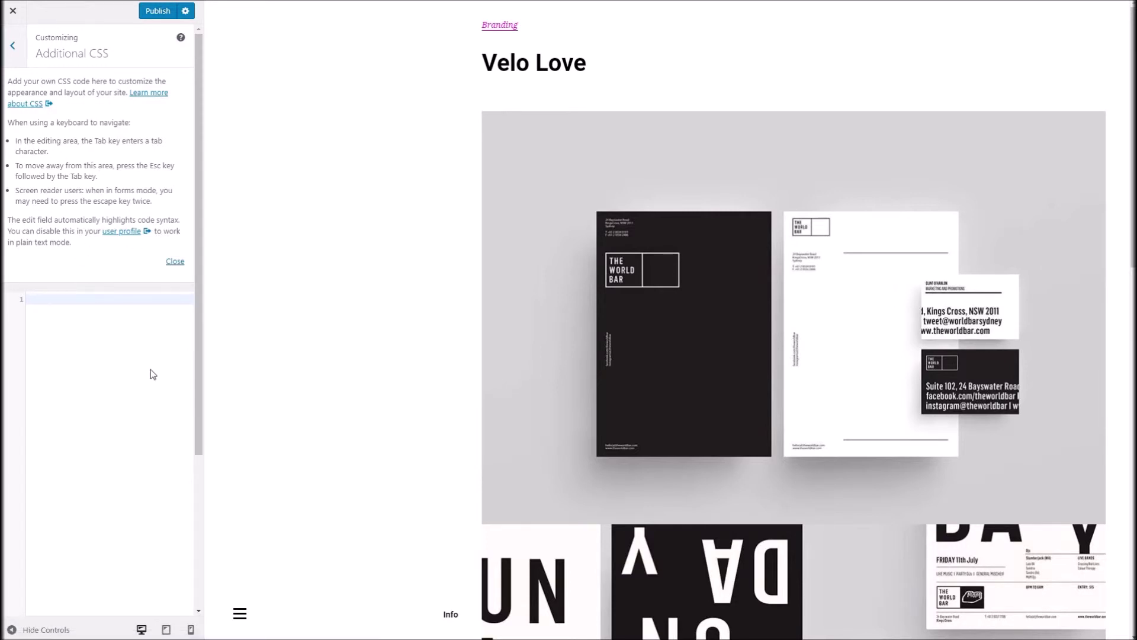
{"action": "left_click", "coordinate": [13, 46]}
Examine the theme's Typography settings, highlighting the Google Font URL loading parameters
{"action": "left_click", "coordinate": [107, 348]}
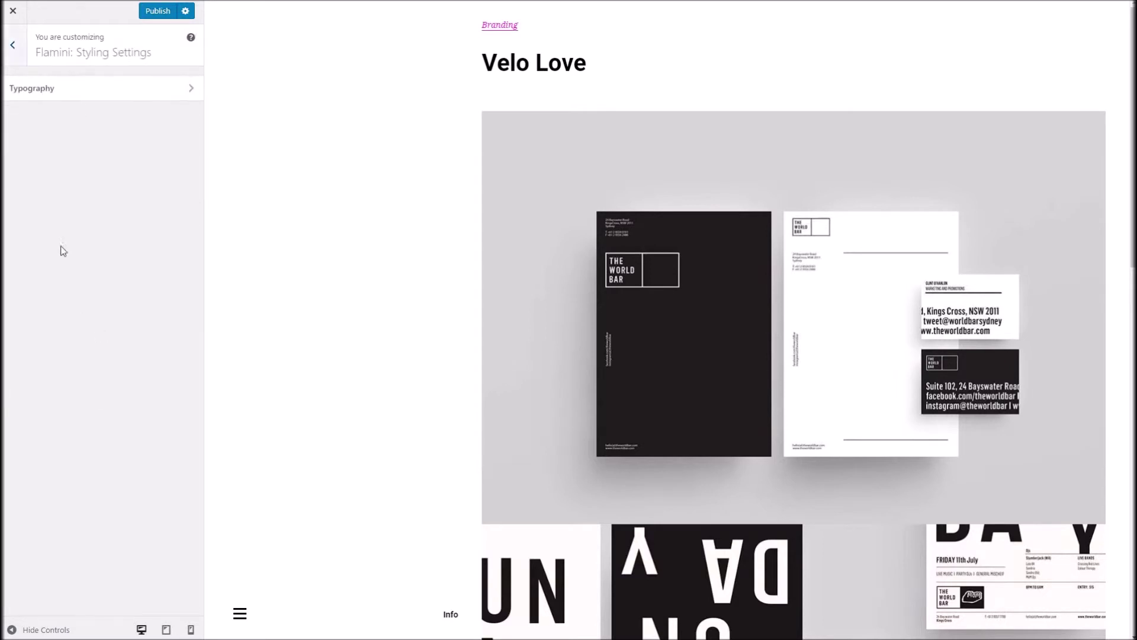
{"action": "left_click", "coordinate": [39, 90]}
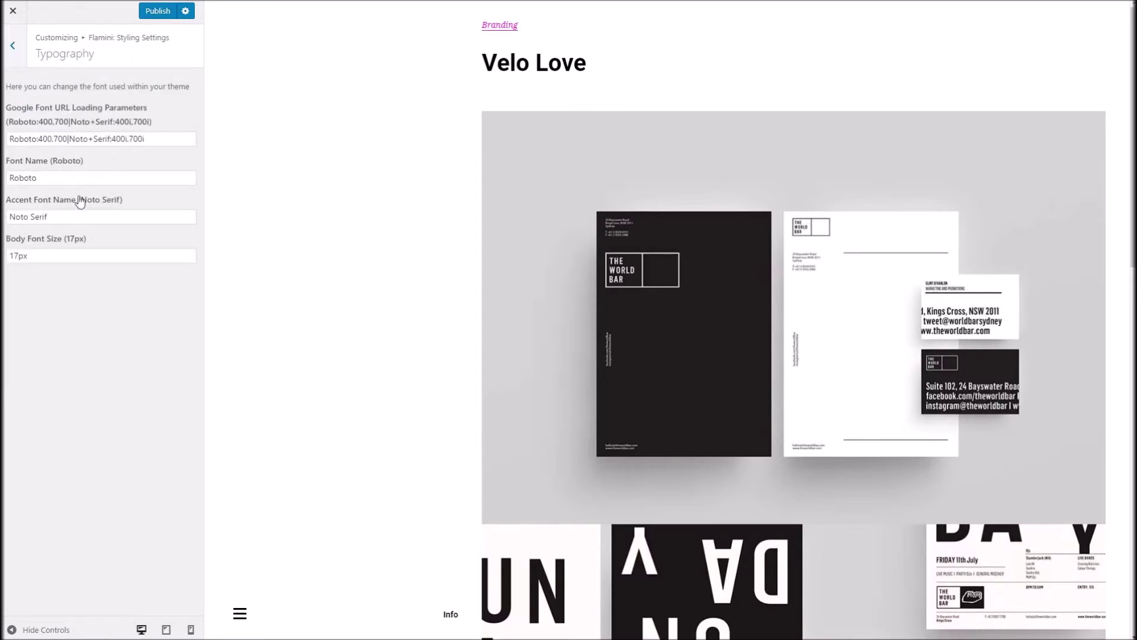
{"action": "scroll", "coordinate": [291, 290], "scroll_direction": "down", "scroll_amount": 3}
{"action": "left_click_drag", "start_coordinate": [12, 138], "coordinate": [149, 136]}
{"action": "left_click", "coordinate": [152, 140]}
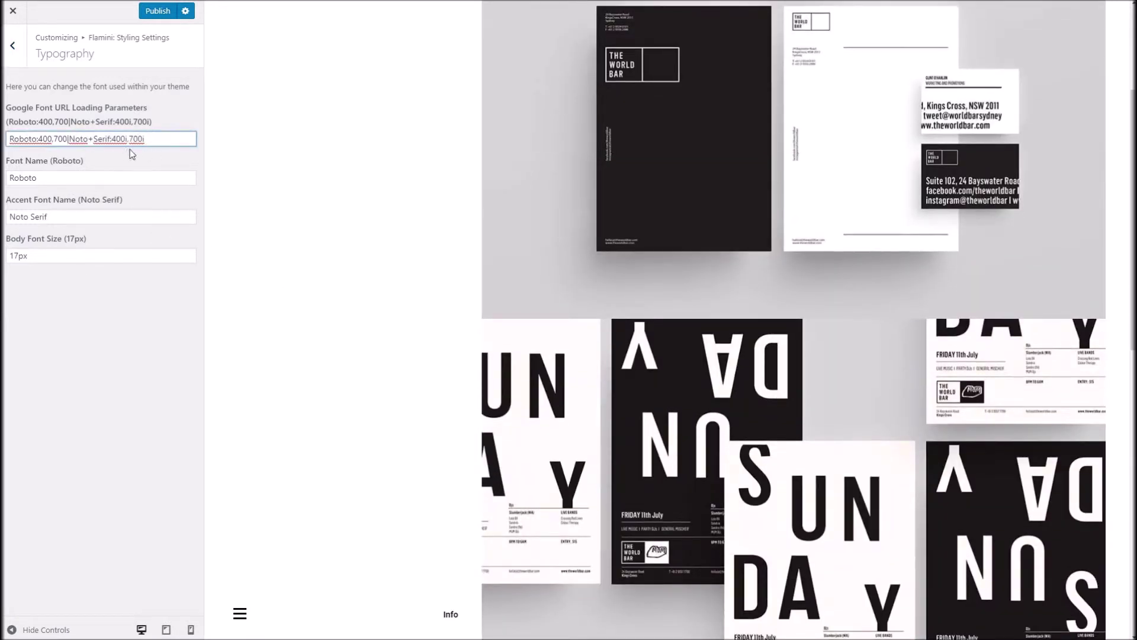
{"action": "scroll", "coordinate": [304, 237], "scroll_direction": "up", "scroll_amount": 3}
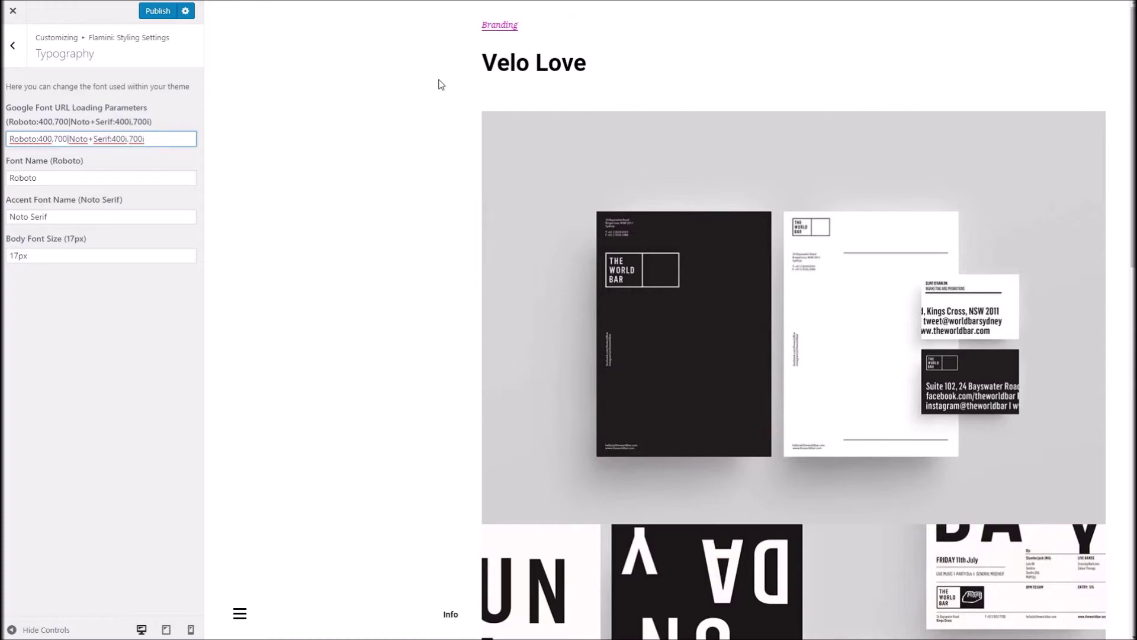
Open the Google Fonts website in a new browser page and browse its directory of font families
{"action": "key", "text": "ctrl+n"}
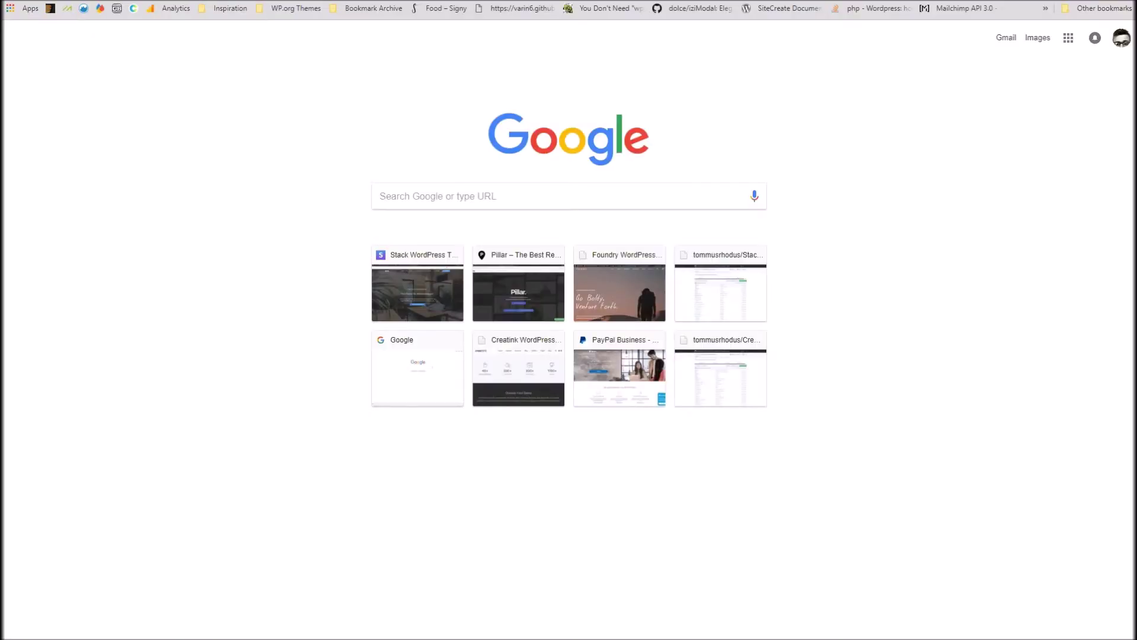
{"action": "type", "text": "google fonts"}
{"action": "key", "text": "Down"}
{"action": "key", "text": "Return"}
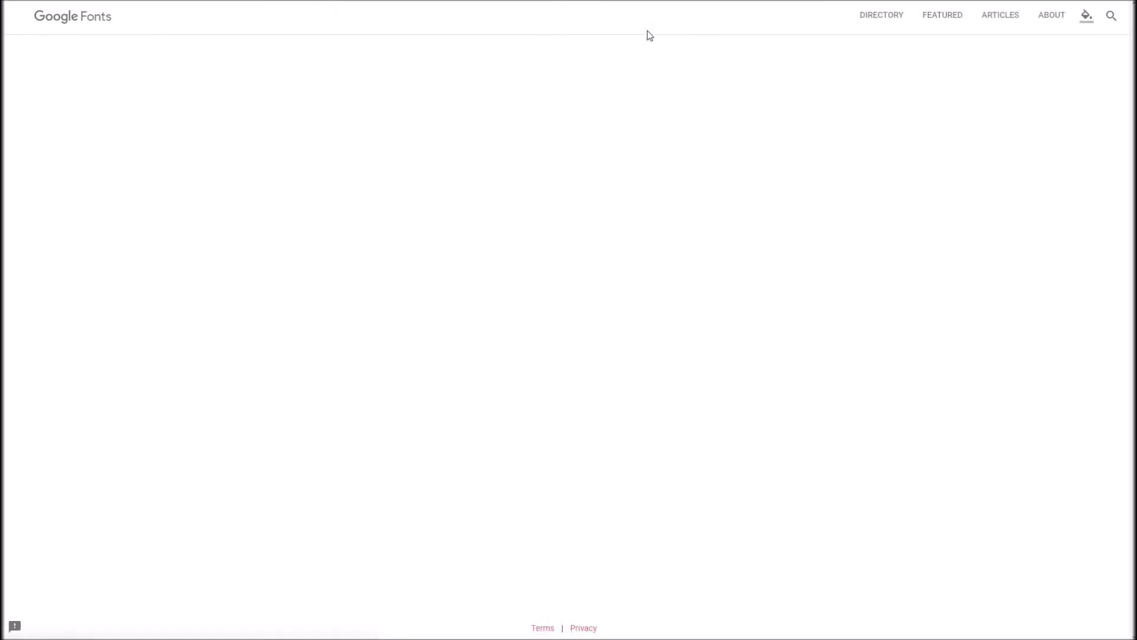
{"action": "left_click", "coordinate": [74, 20]}
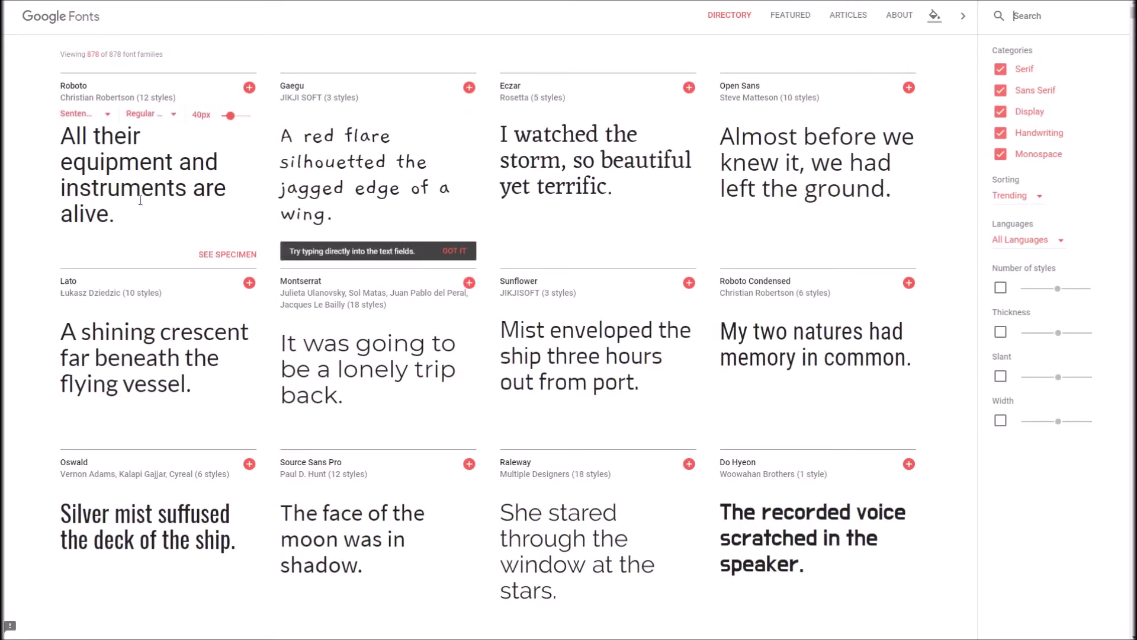
{"action": "scroll", "coordinate": [221, 338], "scroll_direction": "down", "scroll_amount": 3}
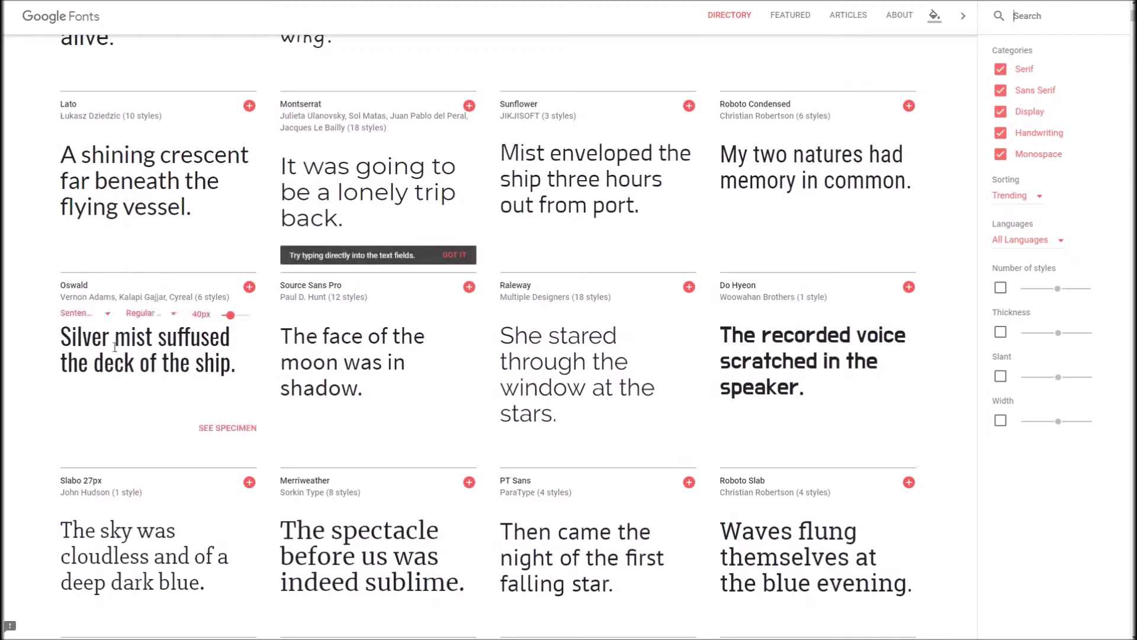
Add the Oswald font family to the Google Fonts selection from its specimen page and check its embed code
{"action": "left_click", "coordinate": [73, 285]}
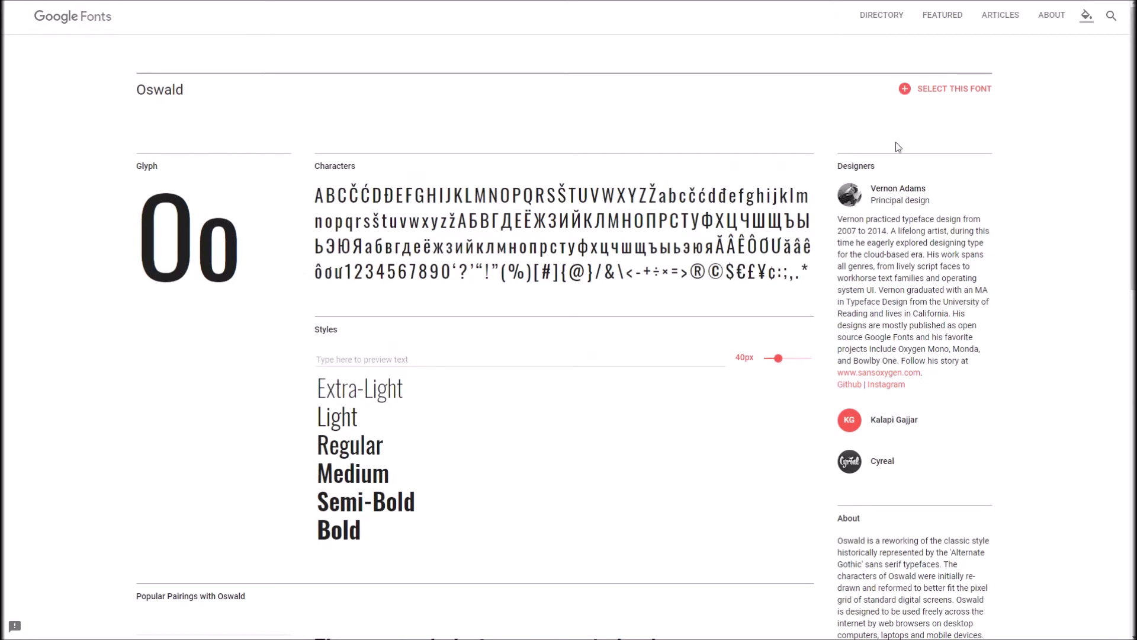
{"action": "left_click", "coordinate": [936, 92]}
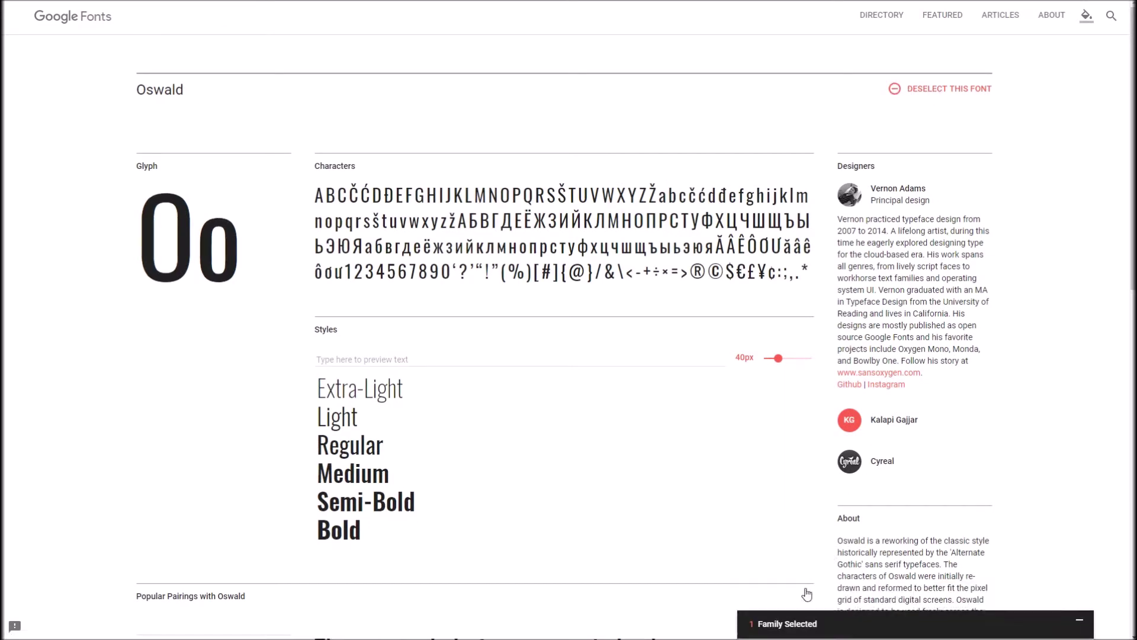
{"action": "left_click", "coordinate": [806, 630]}
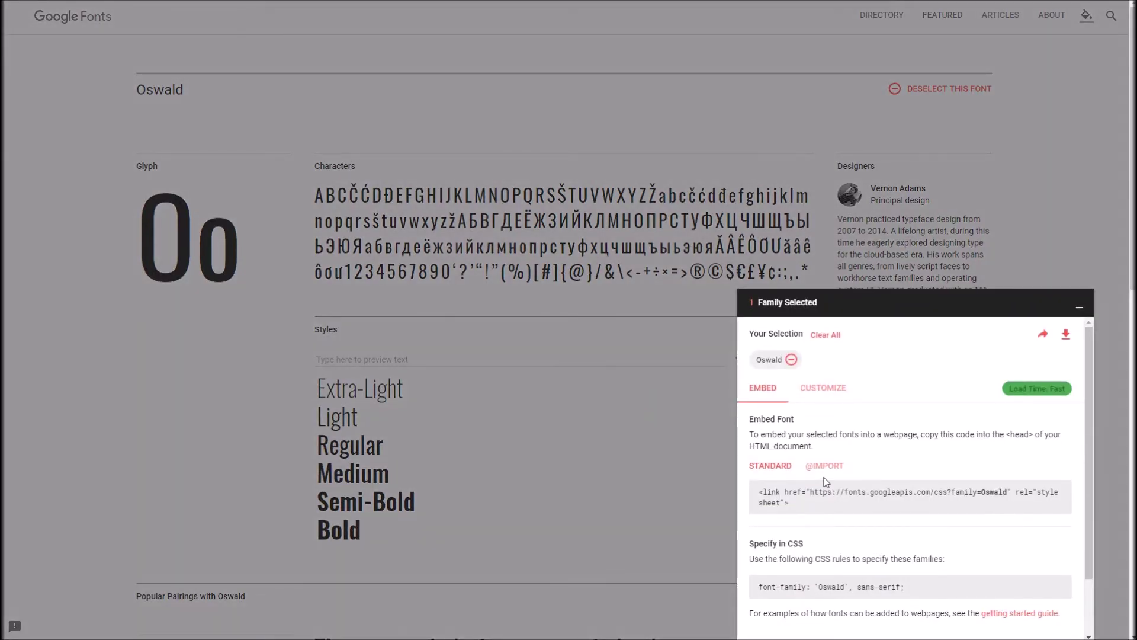
{"action": "left_click", "coordinate": [616, 119]}
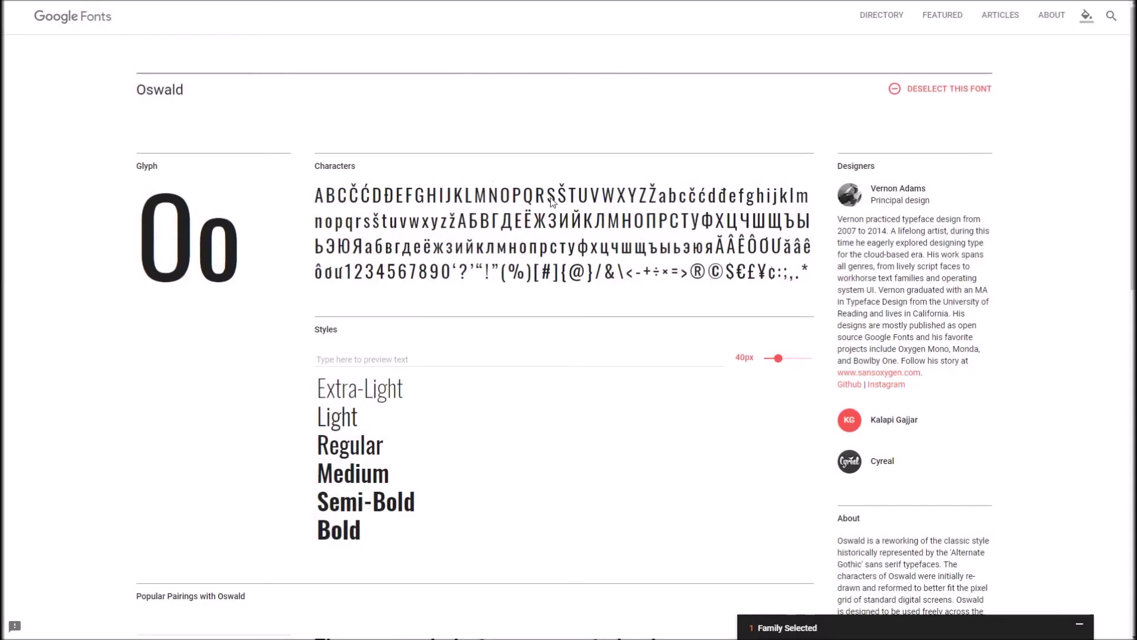
Return to the font directory, add the Gaegu family to the selection and expand the selected families' details
{"action": "key", "text": "alt+Left"}
{"action": "scroll", "coordinate": [345, 196], "scroll_direction": "up", "scroll_amount": 3}
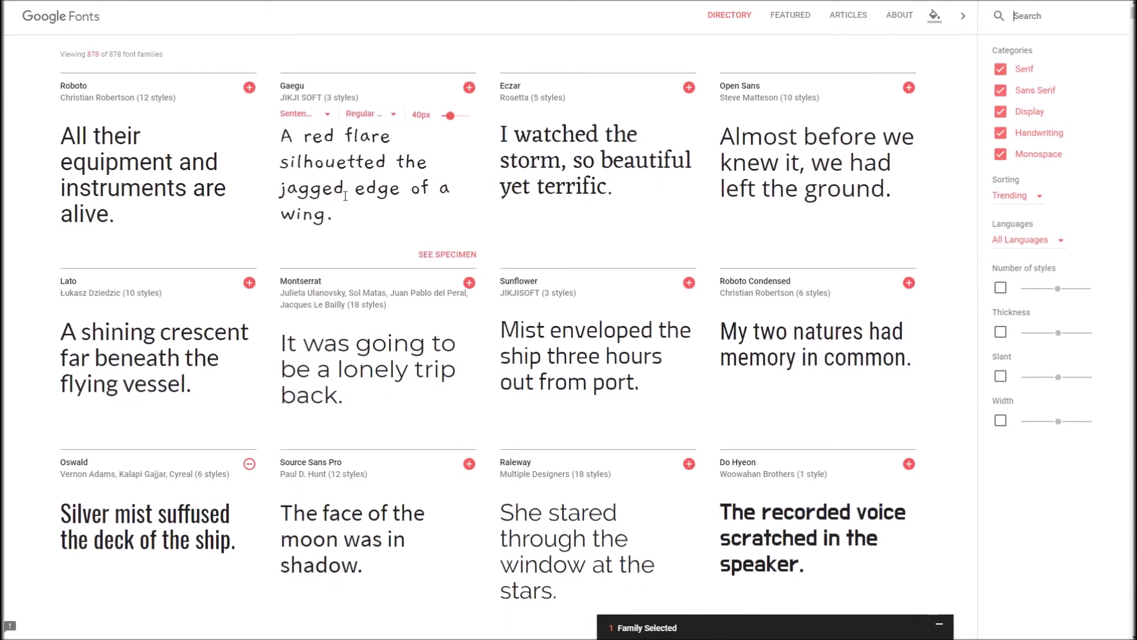
{"action": "left_click", "coordinate": [469, 88]}
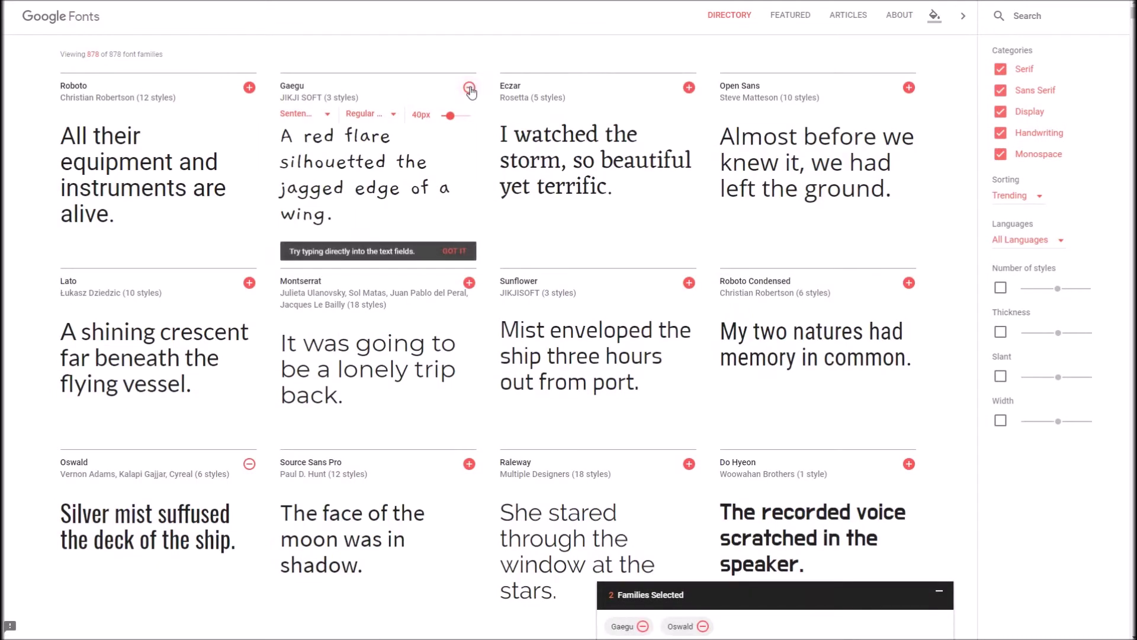
{"action": "left_click", "coordinate": [652, 595]}
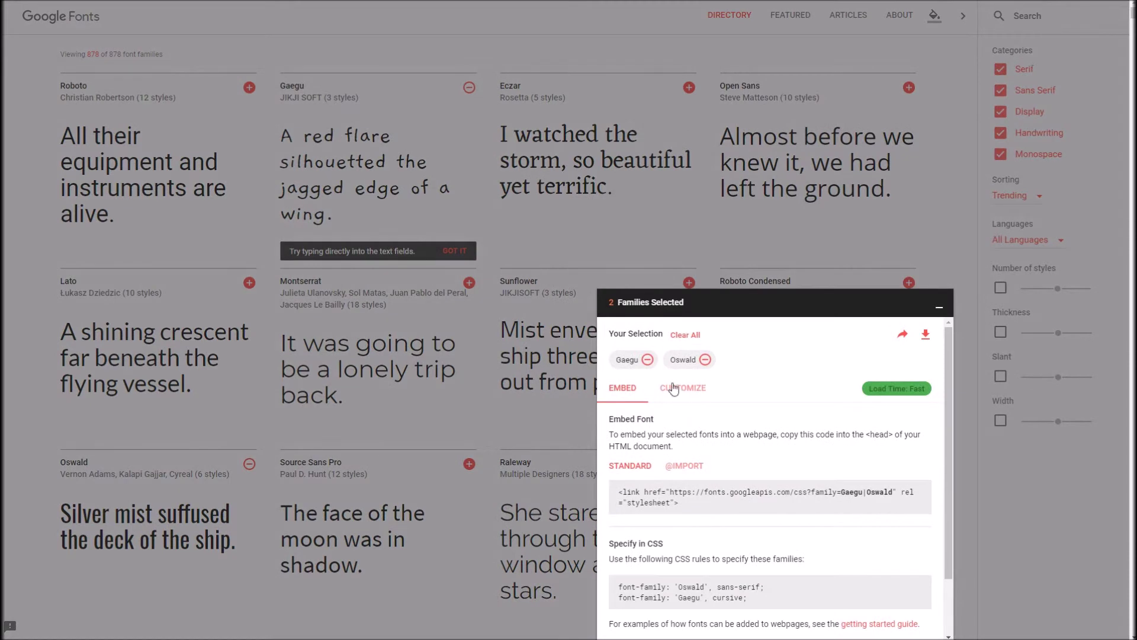
Customize the selection by adding bold 700 for Gaegu plus medium 500 and semi-bold 600 for Oswald, and display the updated embed code
{"action": "left_click", "coordinate": [671, 387]}
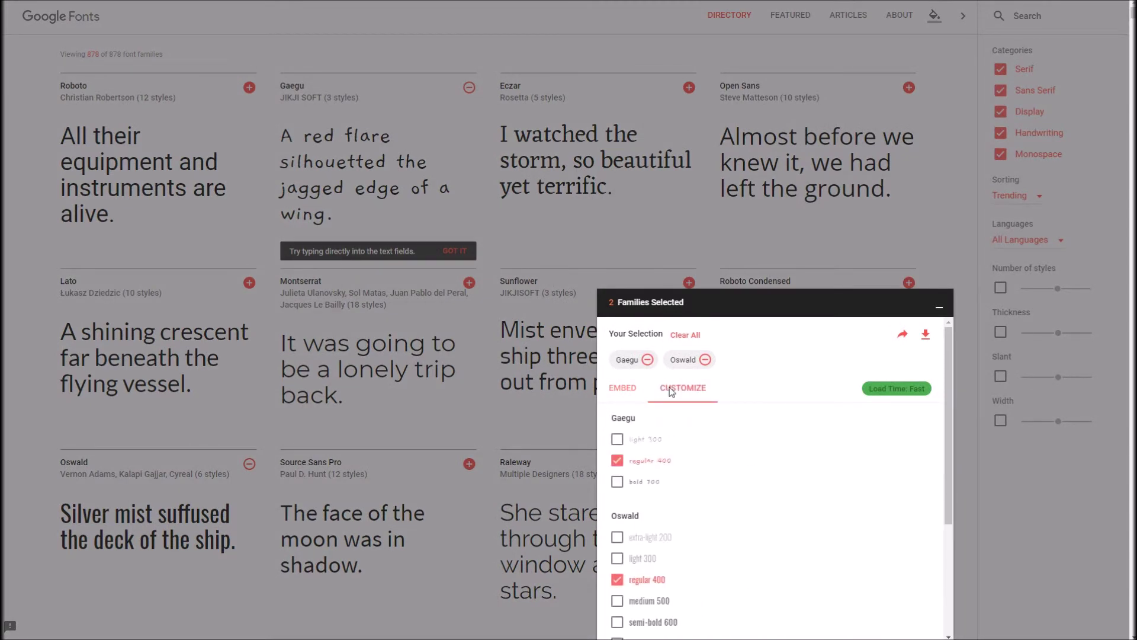
{"action": "left_click", "coordinate": [616, 482]}
{"action": "scroll", "coordinate": [619, 485], "scroll_direction": "down", "scroll_amount": 2}
{"action": "left_click", "coordinate": [616, 483]}
{"action": "left_click", "coordinate": [616, 504]}
{"action": "scroll", "coordinate": [640, 568], "scroll_direction": "down", "scroll_amount": 1}
{"action": "scroll", "coordinate": [639, 566], "scroll_direction": "up", "scroll_amount": 2}
{"action": "left_click", "coordinate": [648, 341]}
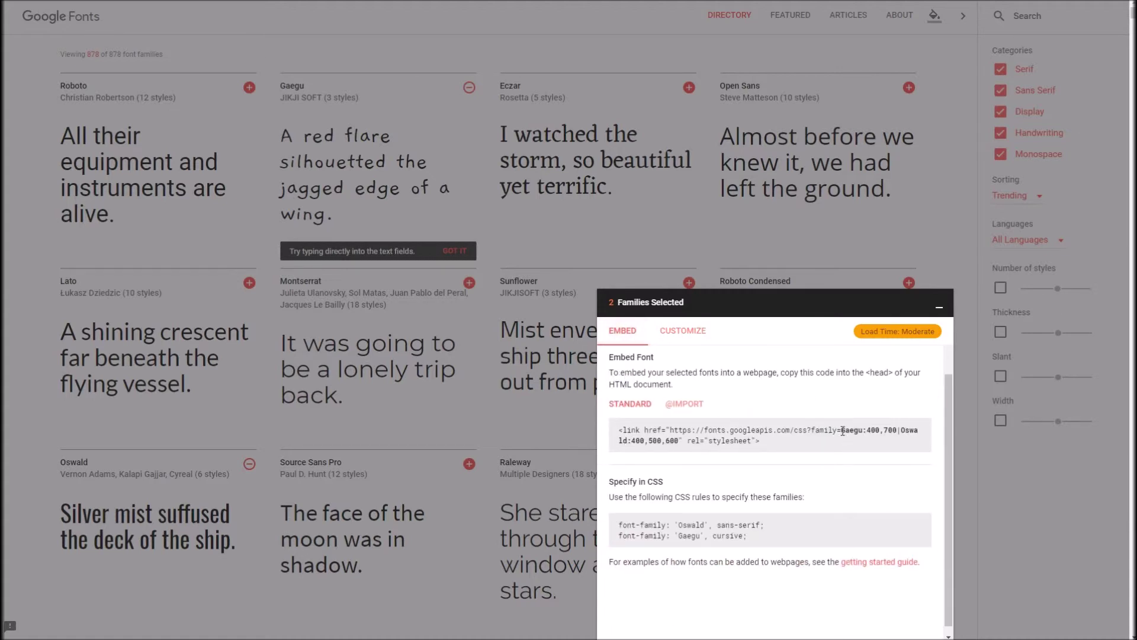
Copy "Gaegu:400,700|Oswald:400,500,600" from the embed code and replace the customizer's Google Font URL Loading Parameters with it
{"action": "left_click_drag", "start_coordinate": [842, 430], "coordinate": [680, 446]}
{"action": "key", "text": "ctrl+c"}
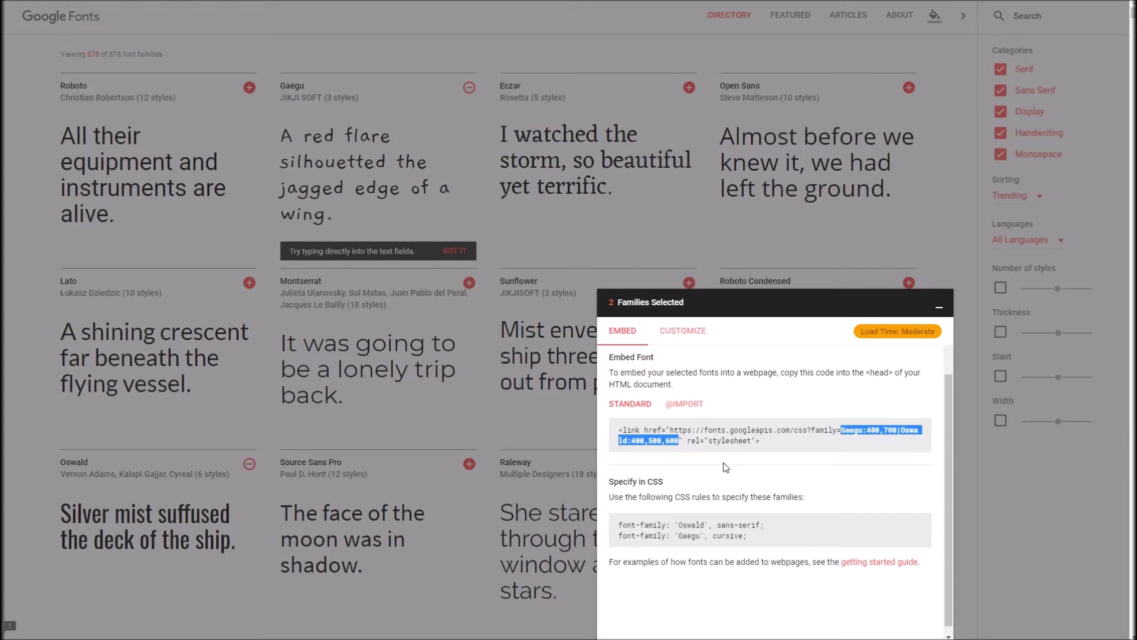
{"action": "right_click", "coordinate": [667, 439]}
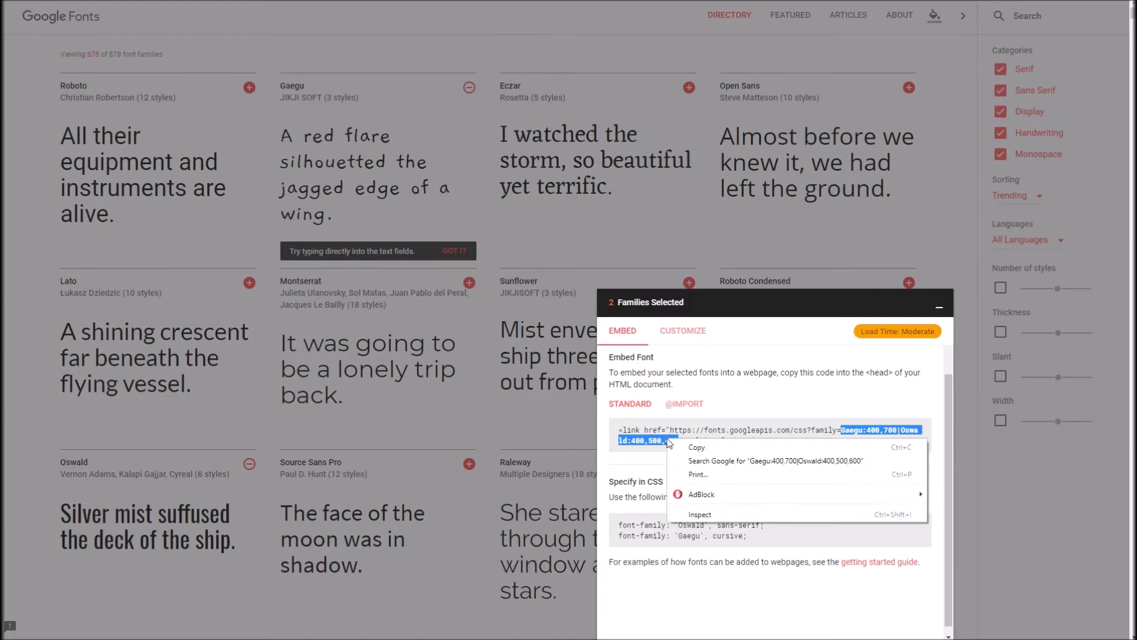
{"action": "left_click", "coordinate": [693, 447]}
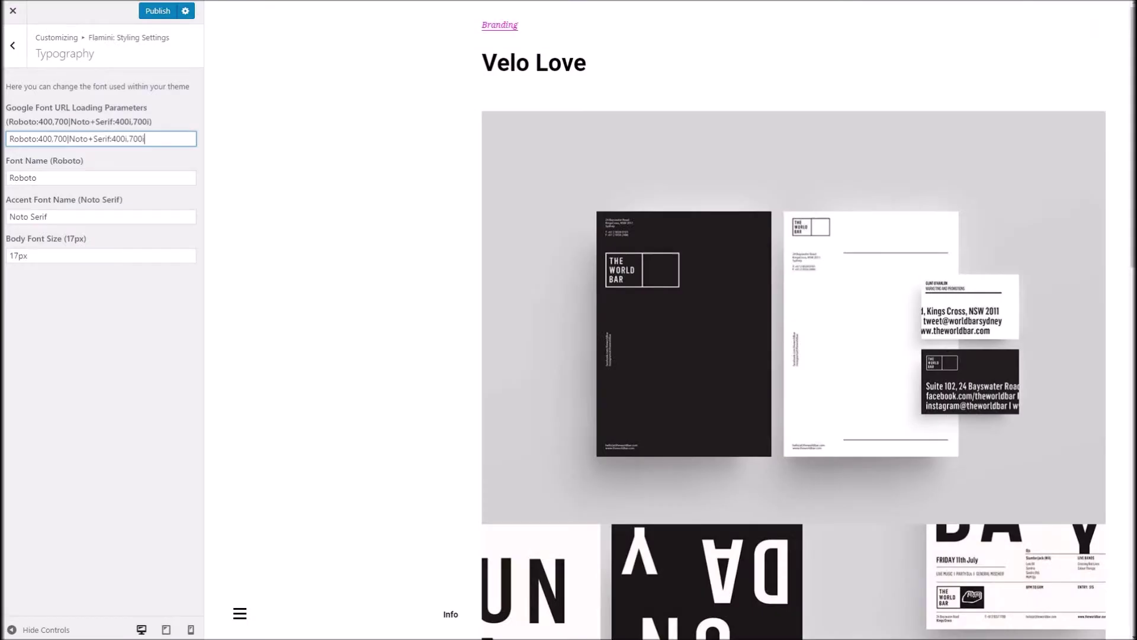
{"action": "key", "text": "ctrl+a"}
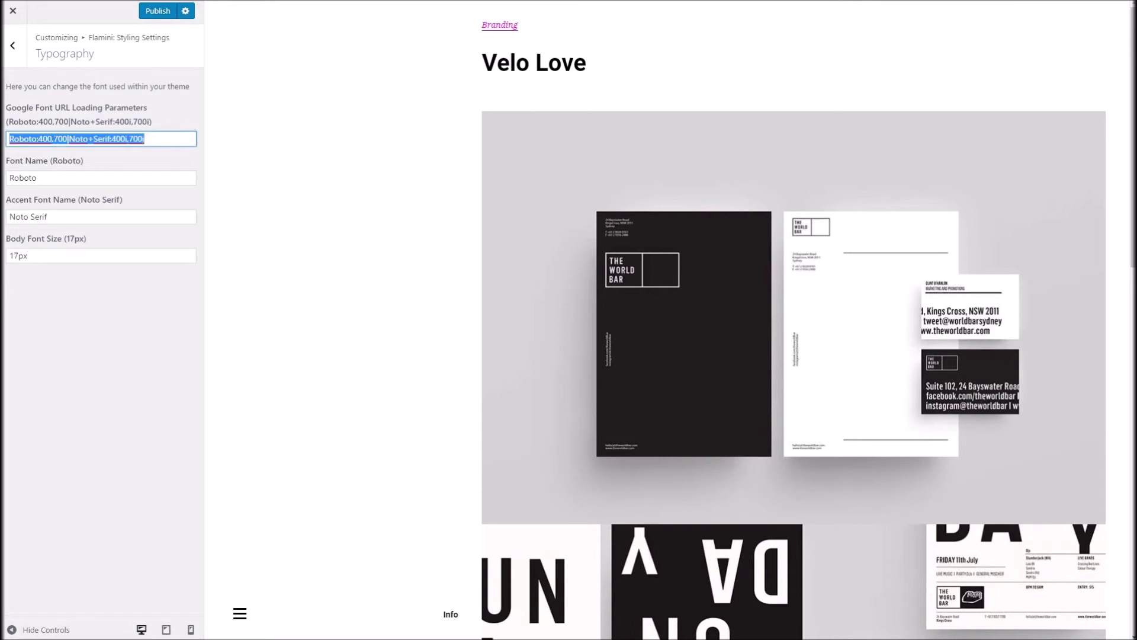
{"action": "key", "text": "ctrl+v"}
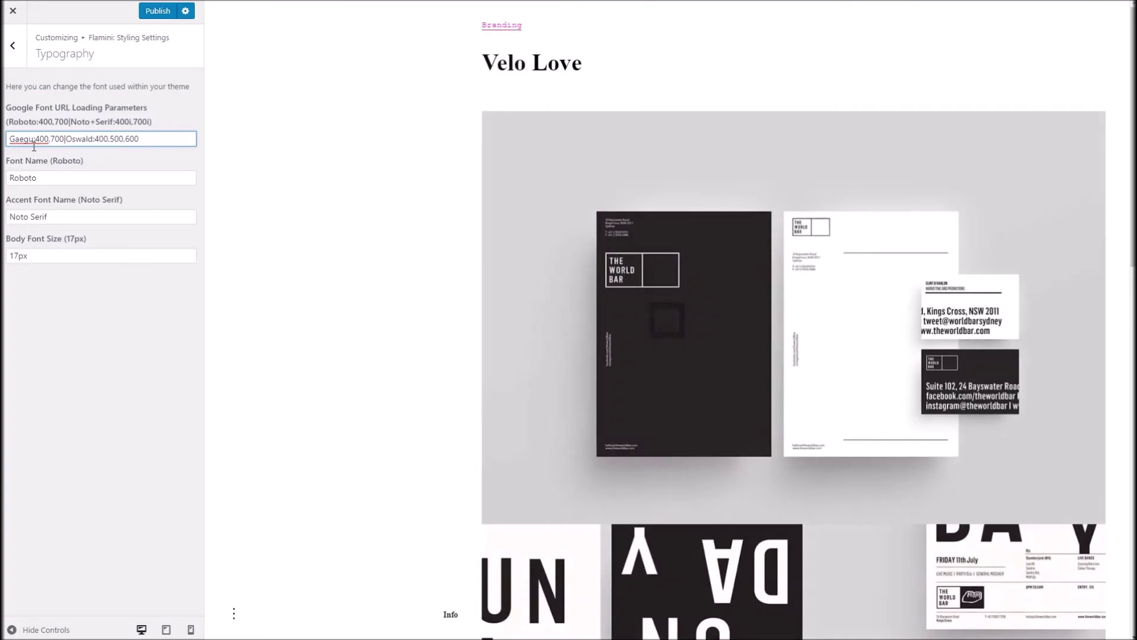
Set the theme's Font Name to Oswald and the Accent Font Name to Gaegu in the Typography settings
{"action": "left_click", "coordinate": [54, 176]}
{"action": "key", "text": "ctrl+a"}
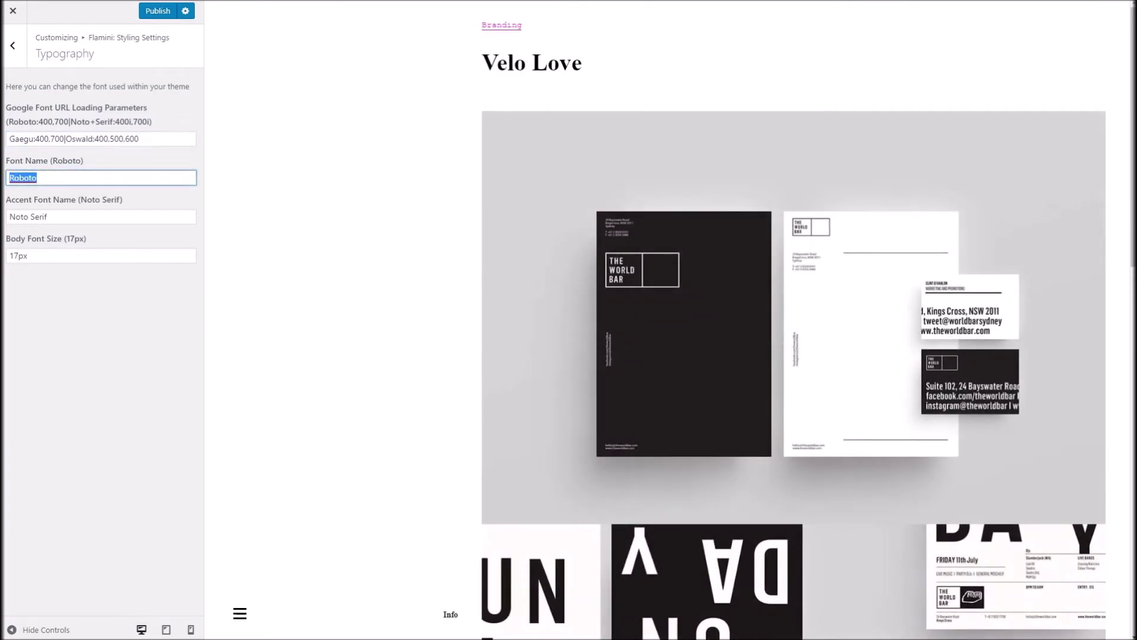
{"action": "double_click", "coordinate": [34, 138]}
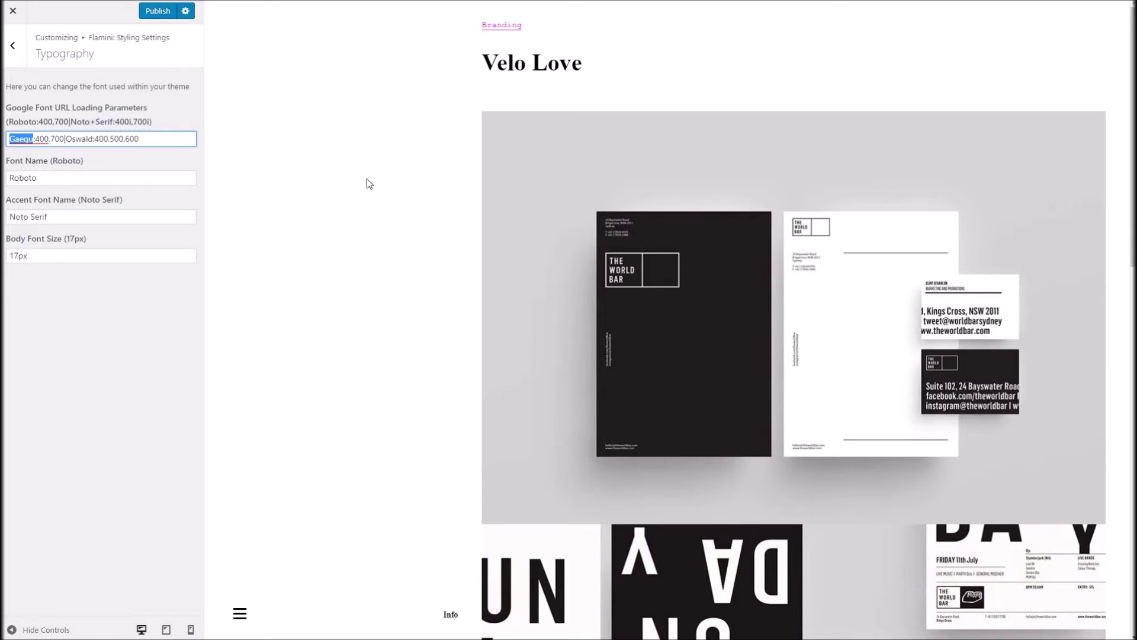
{"action": "scroll", "coordinate": [419, 320], "scroll_direction": "down", "scroll_amount": 2}
{"action": "scroll", "coordinate": [419, 320], "scroll_direction": "down", "scroll_amount": 3}
{"action": "scroll", "coordinate": [419, 311], "scroll_direction": "up", "scroll_amount": 1}
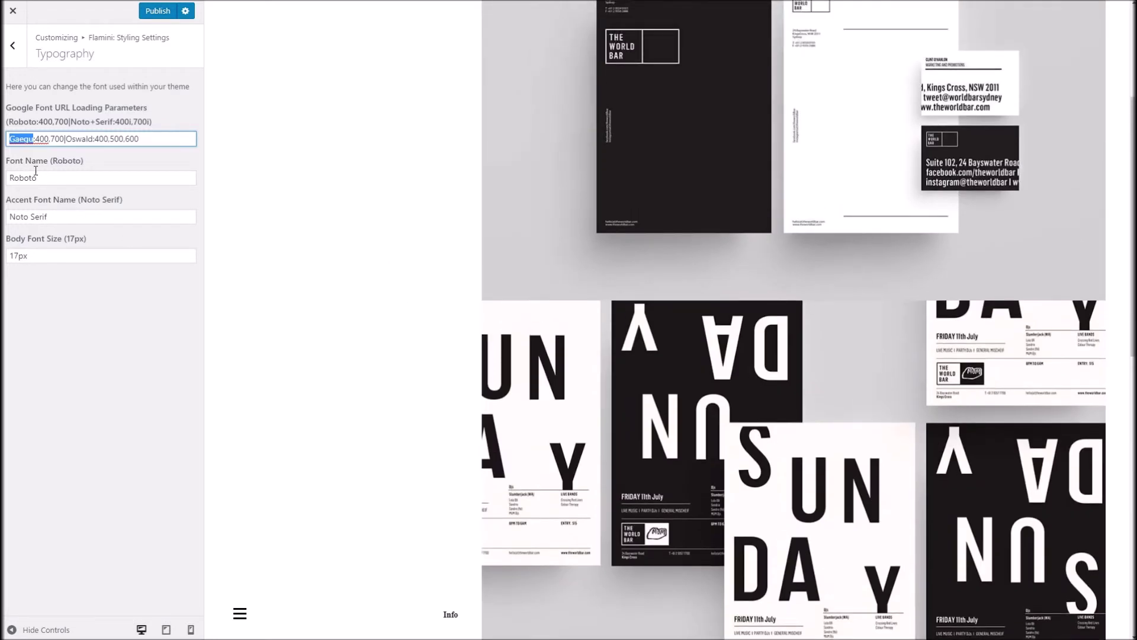
{"action": "double_click", "coordinate": [56, 178]}
{"action": "type", "text": "Oswald"}
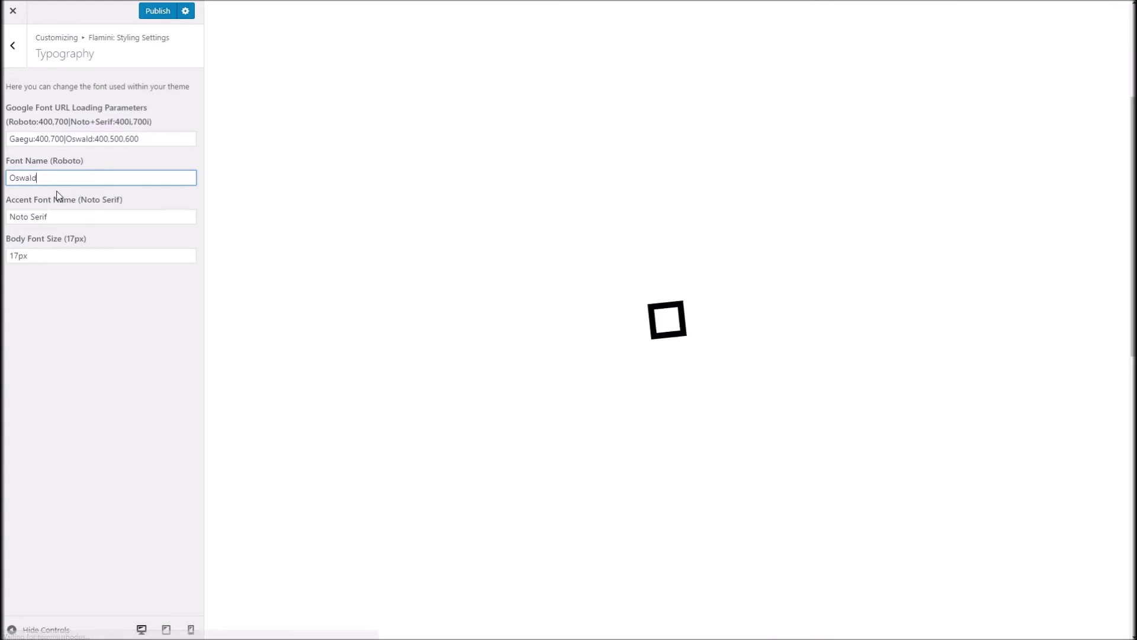
{"action": "triple_click", "coordinate": [50, 216]}
{"action": "type", "text": "Gaegu"}
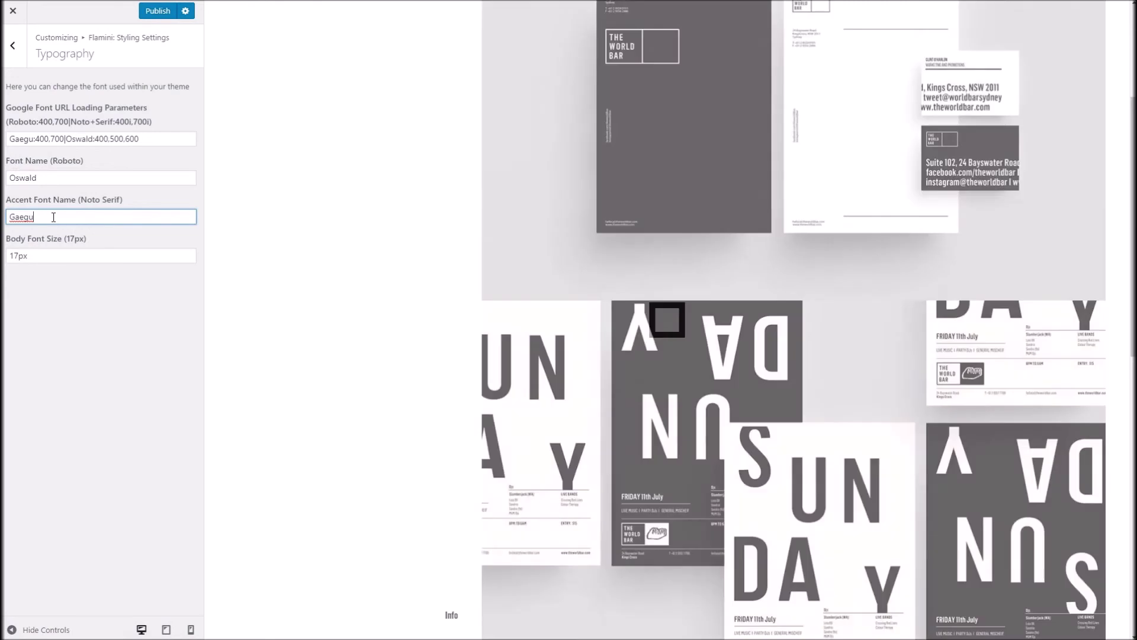
Inspect the fonts in the site preview, checking the footer's address text and headings as well as the page title
{"action": "scroll", "coordinate": [387, 341], "scroll_direction": "down", "scroll_amount": 10}
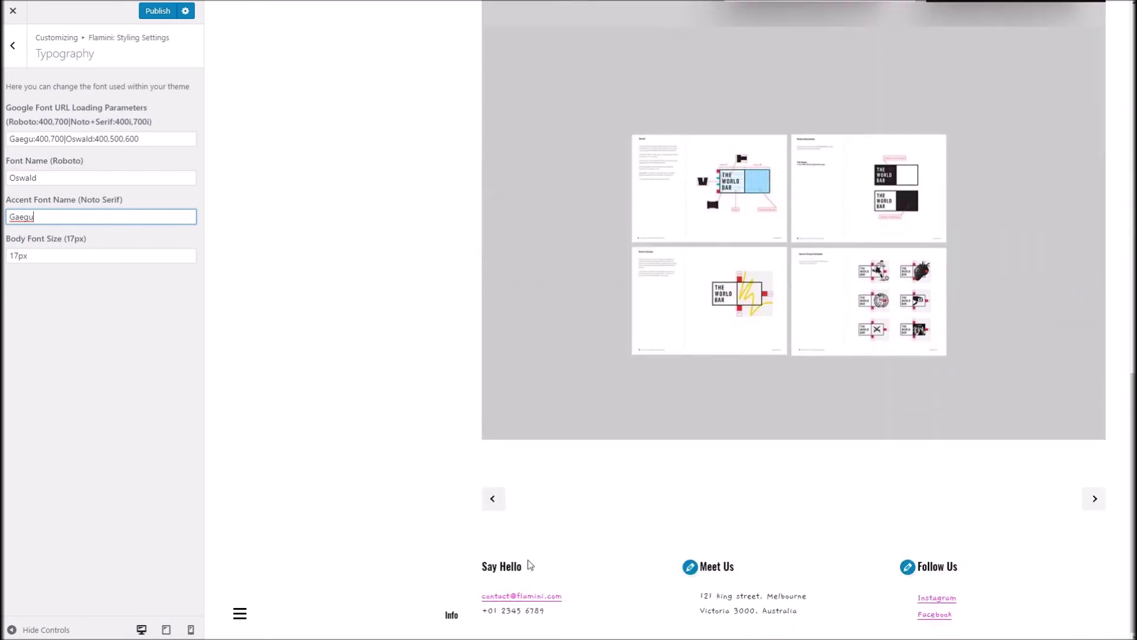
{"action": "left_click_drag", "start_coordinate": [704, 595], "coordinate": [801, 624]}
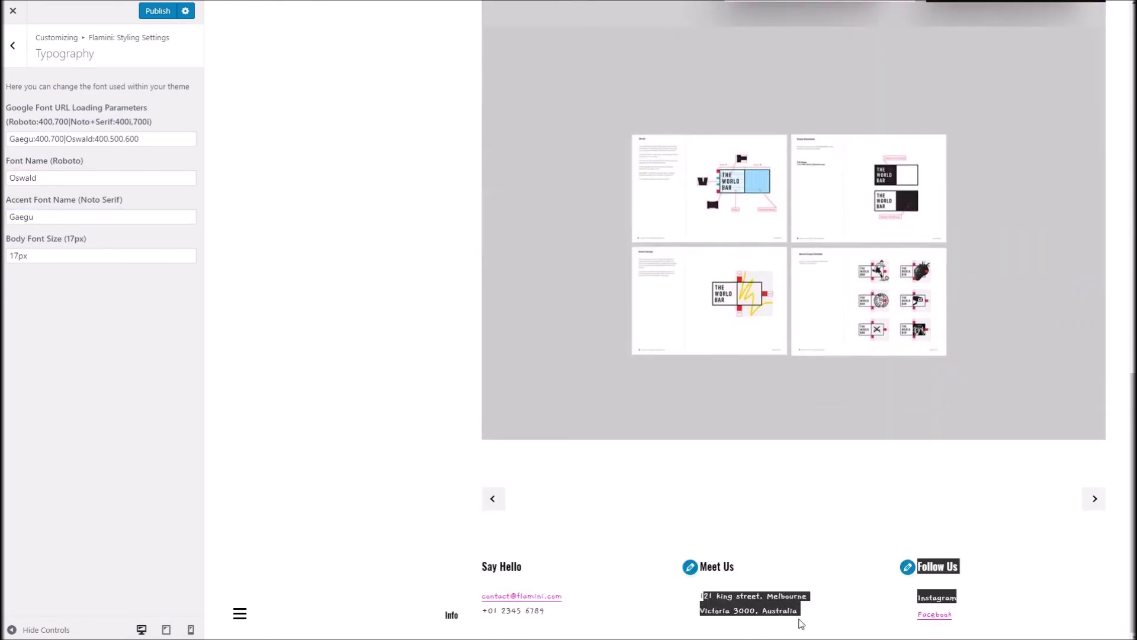
{"action": "left_click", "coordinate": [773, 609]}
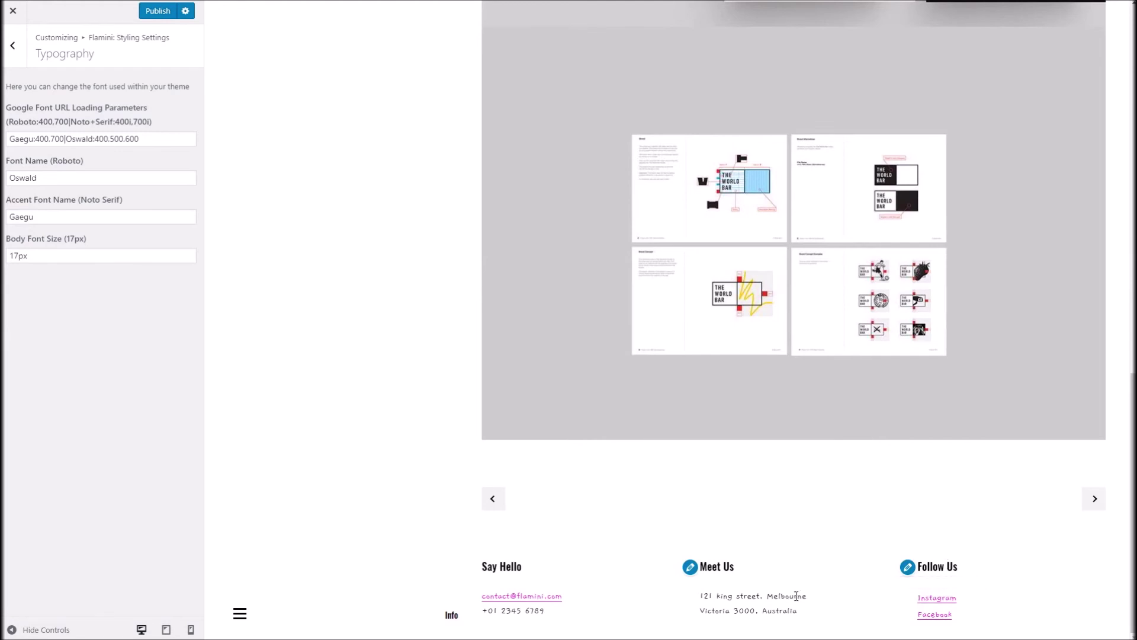
{"action": "left_click_drag", "start_coordinate": [718, 594], "coordinate": [797, 610]}
{"action": "left_click", "coordinate": [775, 610]}
{"action": "scroll", "coordinate": [531, 422], "scroll_direction": "up", "scroll_amount": 15}
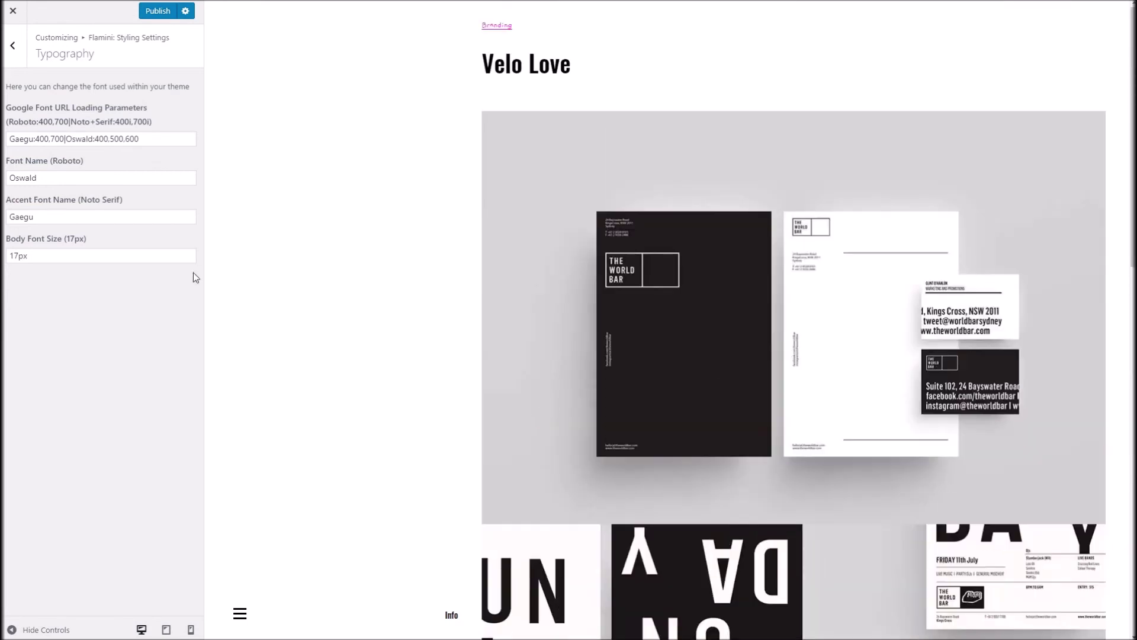
Leave Typography and review the theme's Single Post Settings within the Blog Settings, returning to the main customizer list
{"action": "left_click", "coordinate": [15, 52]}
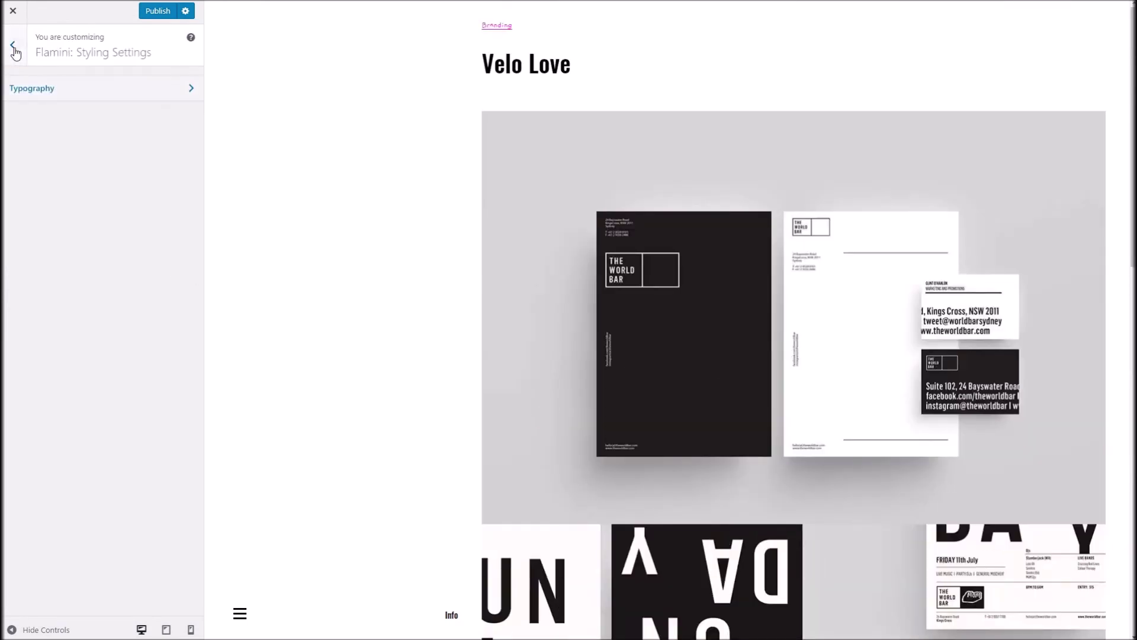
{"action": "left_click", "coordinate": [13, 49]}
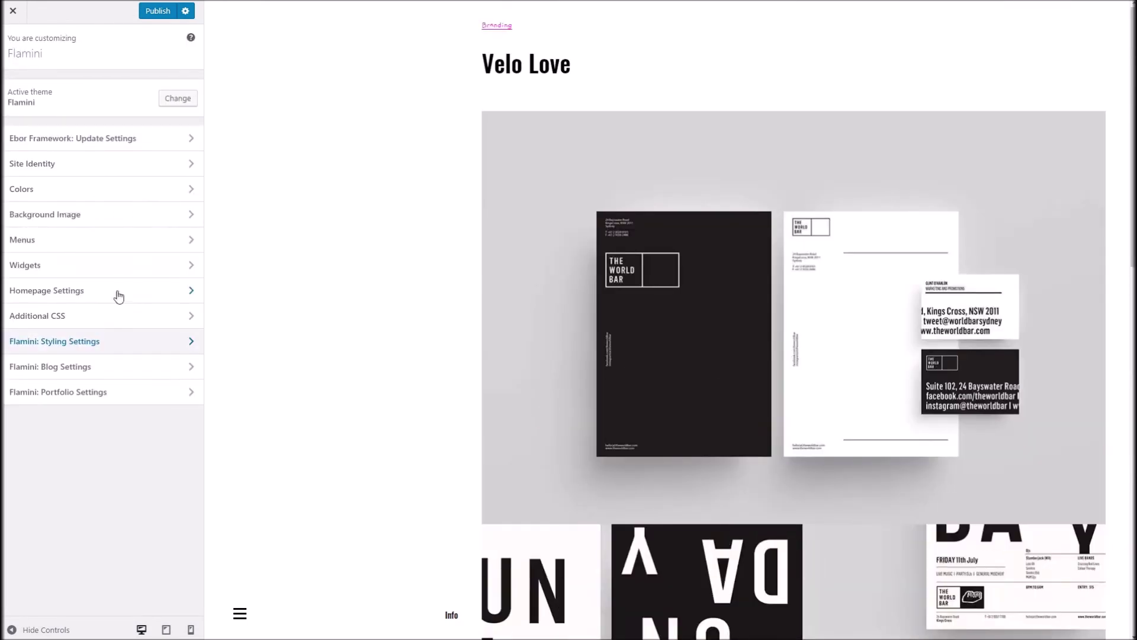
{"action": "left_click", "coordinate": [112, 368]}
{"action": "left_click", "coordinate": [37, 87]}
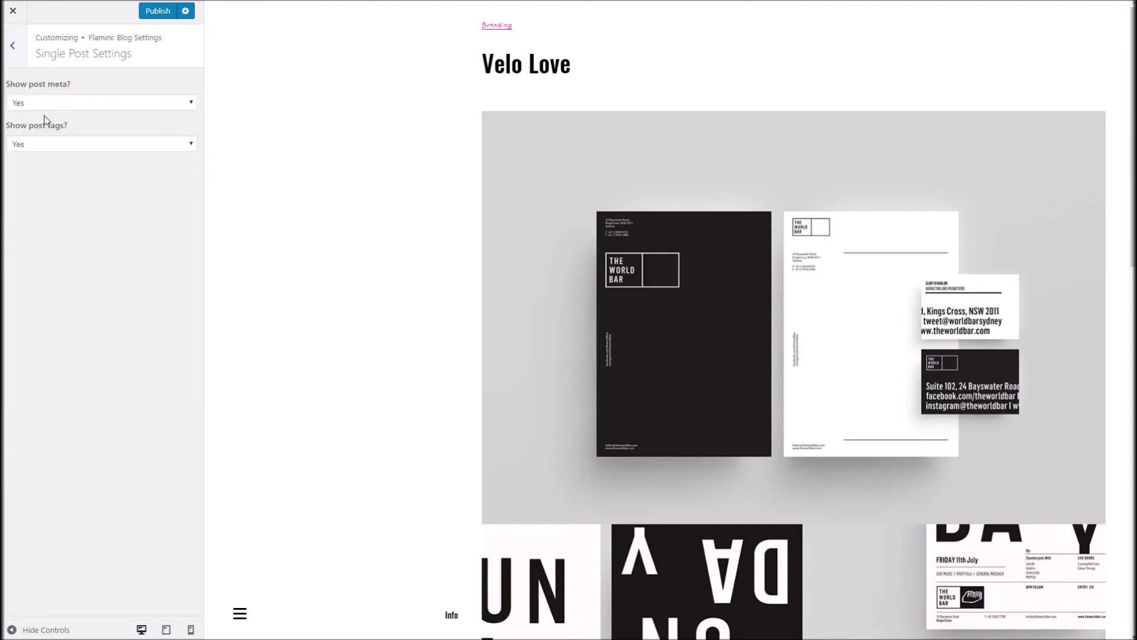
{"action": "left_click", "coordinate": [24, 56]}
{"action": "left_click", "coordinate": [23, 56]}
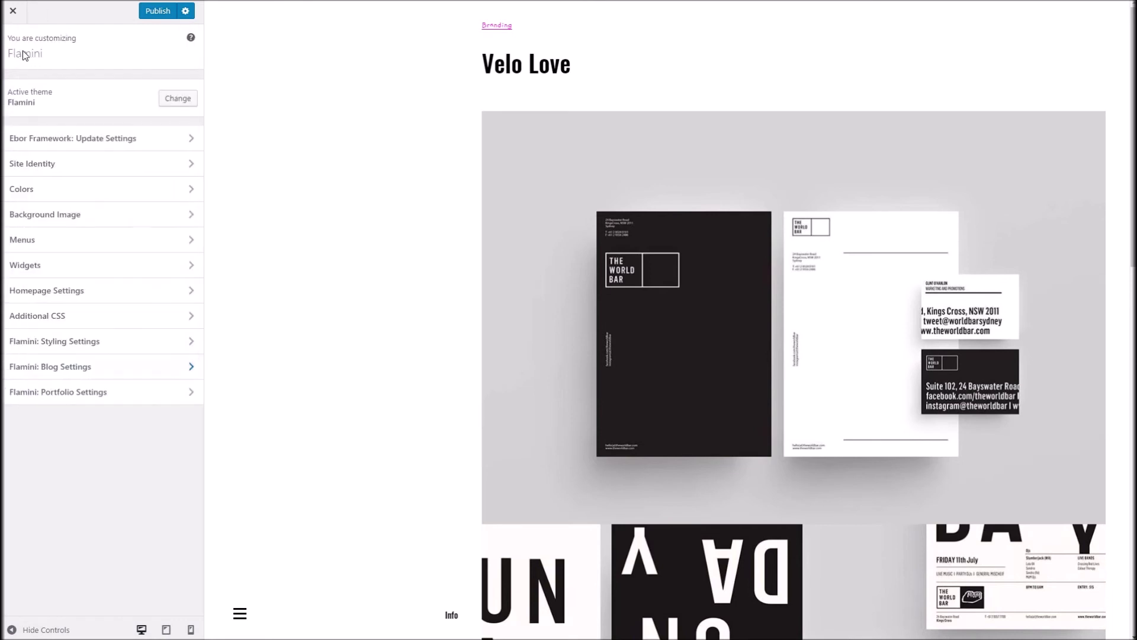
View the Portfolio Archive Settings with the Global Portfolio Layout option, leaving it as it is
{"action": "left_click", "coordinate": [93, 392]}
{"action": "left_click", "coordinate": [31, 93]}
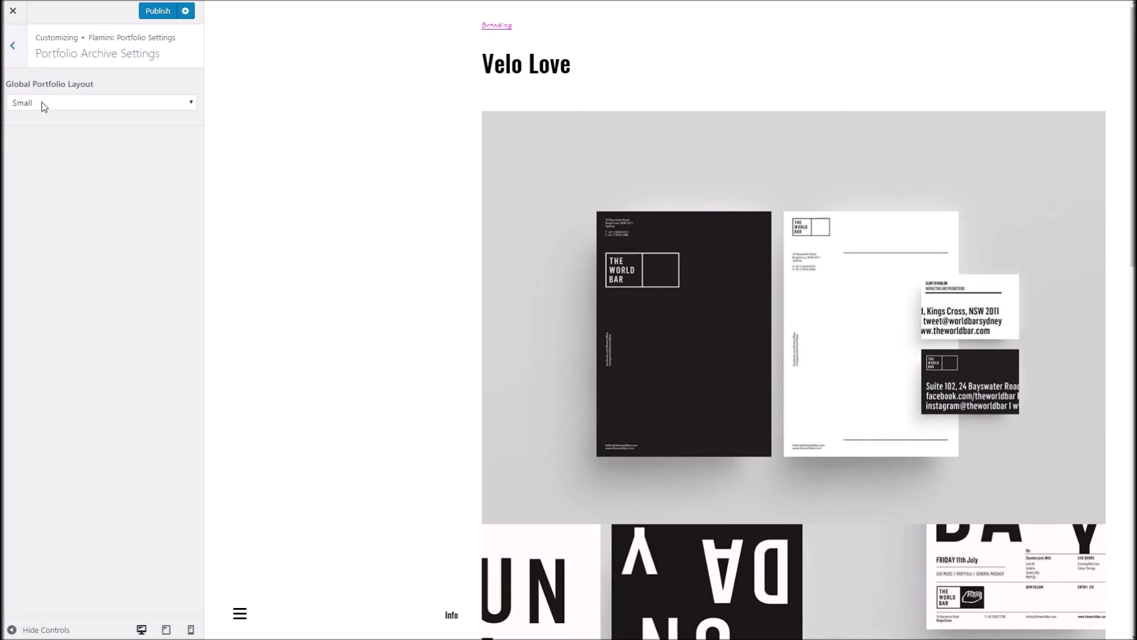
{"action": "left_click", "coordinate": [24, 61]}
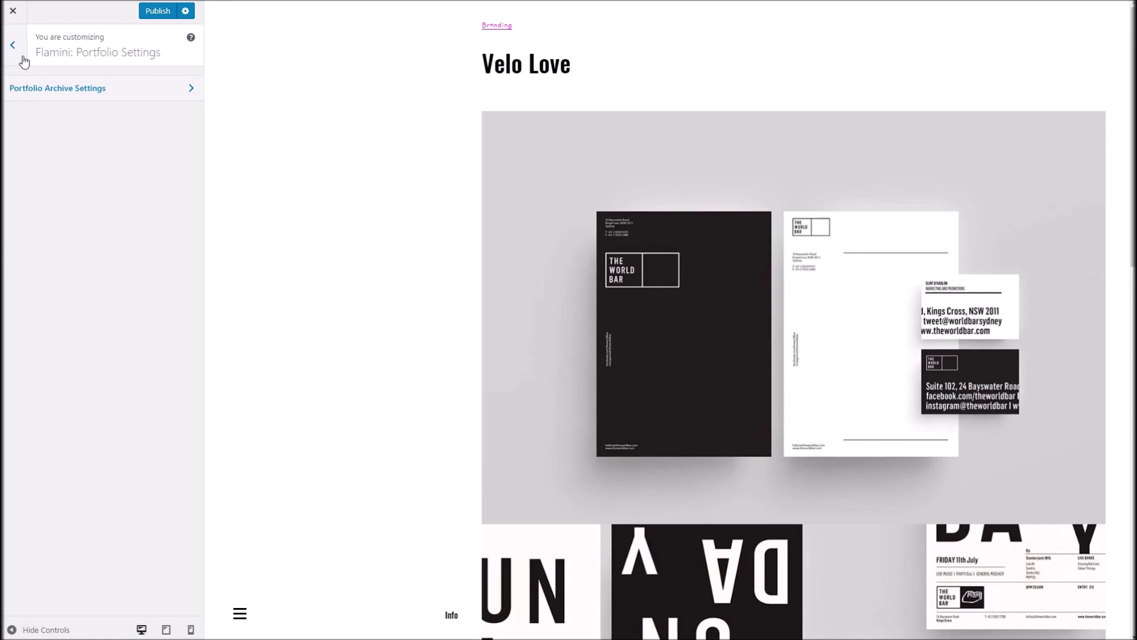